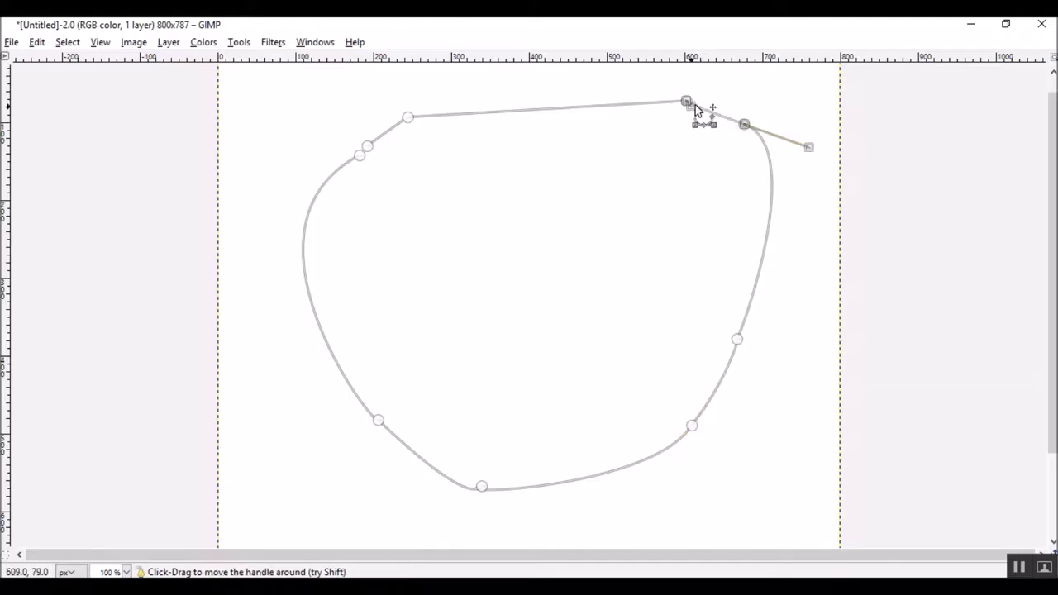
# Bend the straight top segment of the outline path into a gentle upward arch.
pyautogui.moveTo(408, 86); pyautogui.dragTo(437, 106)
pyautogui.moveTo(685, 64); pyautogui.dragTo(664, 89)
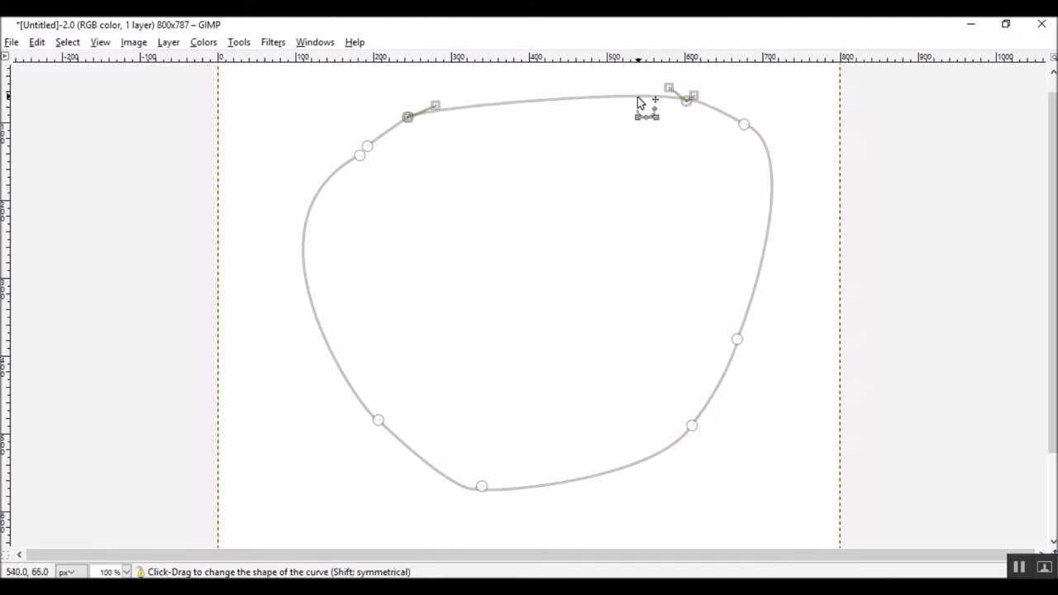
pyautogui.click(389, 130)
pyautogui.click(715, 111)
pyautogui.moveTo(477, 106); pyautogui.dragTo(479, 90)
pyautogui.click(390, 130)
pyautogui.click(725, 114)
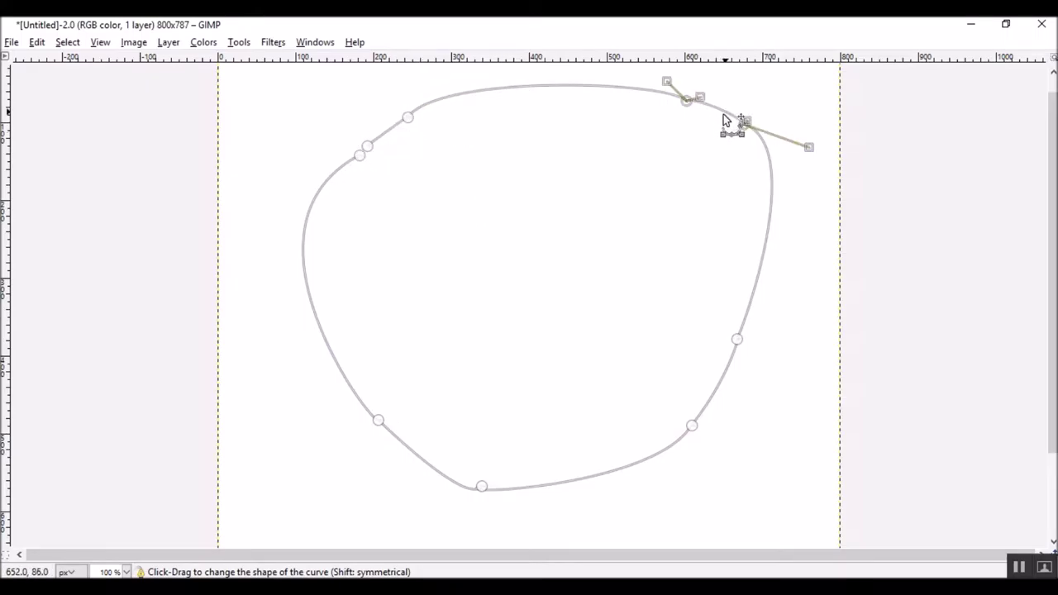
# Reshape the outline path by pulling both side curves slightly inward and rounding out the lower-left curve.
pyautogui.moveTo(772, 190); pyautogui.dragTo(760, 192)
pyautogui.moveTo(303, 247); pyautogui.dragTo(333, 244)
pyautogui.moveTo(428, 466); pyautogui.dragTo(449, 501)
pyautogui.moveTo(458, 513); pyautogui.dragTo(432, 499)
pyautogui.moveTo(448, 501); pyautogui.dragTo(461, 491)
pyautogui.click(712, 110)
pyautogui.moveTo(759, 191)
pyautogui.mouseDown()
pyautogui.moveTo(769, 202)
pyautogui.moveTo(767, 193)
pyautogui.mouseUp()
# Adjust the curve handles at the outline path's upper-right corner to smooth its bend.
pyautogui.click(714, 111)
pyautogui.moveTo(666, 81); pyautogui.dragTo(672, 90)
pyautogui.moveTo(714, 110); pyautogui.dragTo(690, 97)
pyautogui.moveTo(799, 155); pyautogui.dragTo(787, 160)
pyautogui.moveTo(711, 109)
pyautogui.mouseDown()
pyautogui.moveTo(725, 101)
pyautogui.moveTo(715, 104)
pyautogui.mouseUp()
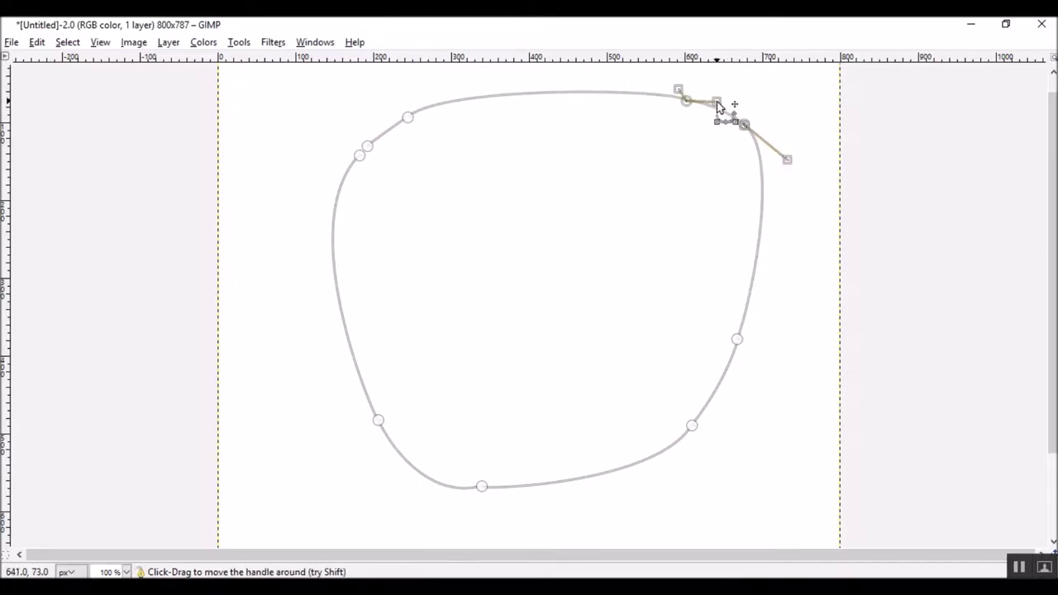
# Add a new layer and stroke the pumpkin outline path on it with a 4 px solid black line.
pyautogui.press('Tab')
pyautogui.click(79, 414)
pyautogui.click(185, 559)
pyautogui.hotkey('ctrl', 'z')
pyautogui.click(911, 357)
pyautogui.click(89, 416)
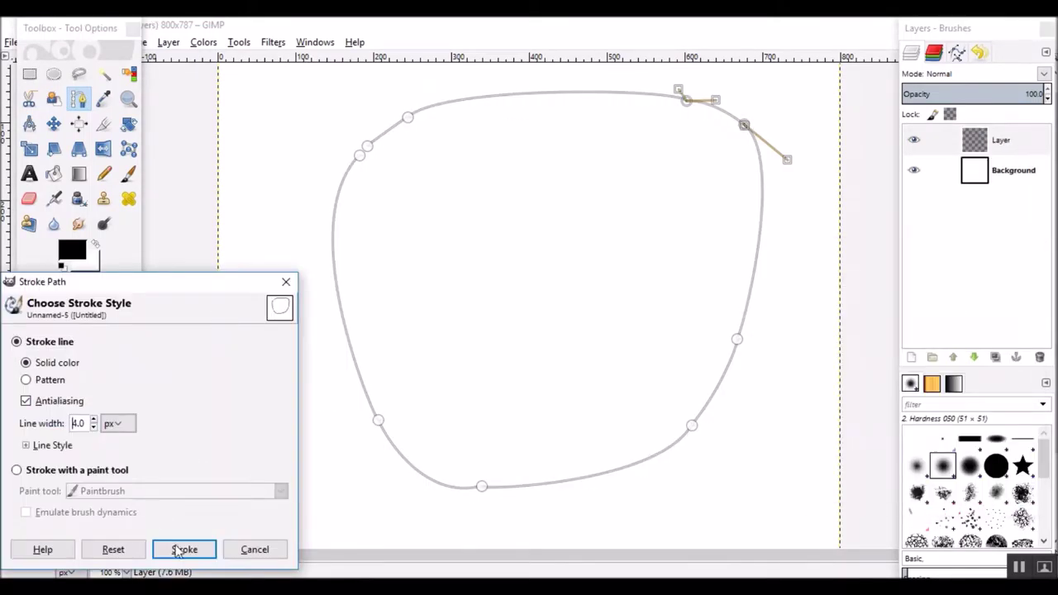
pyautogui.click(180, 550)
pyautogui.click(56, 127)
pyautogui.click(128, 174)
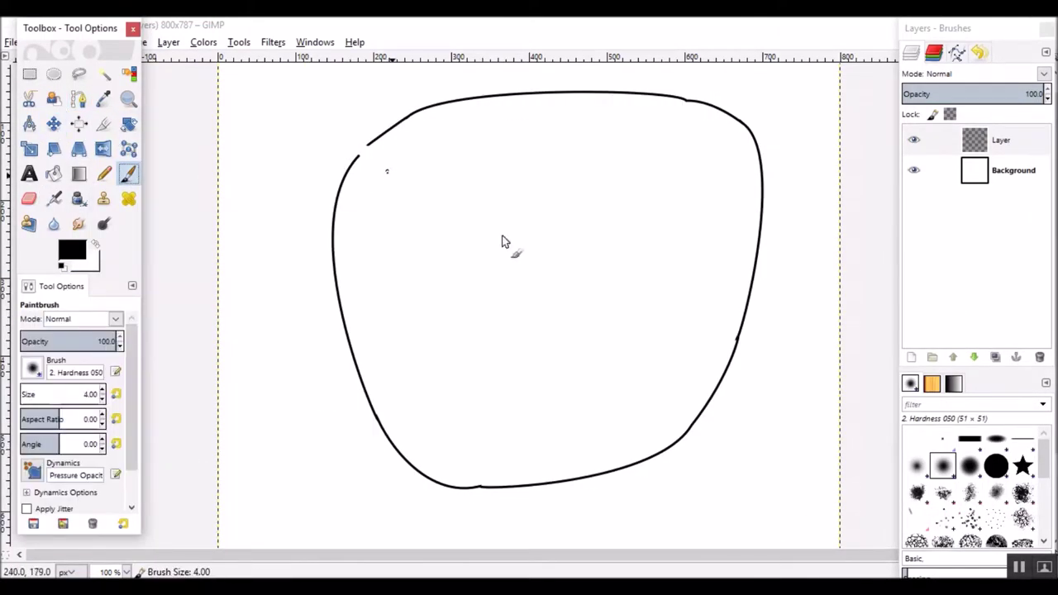
pyautogui.press('[')
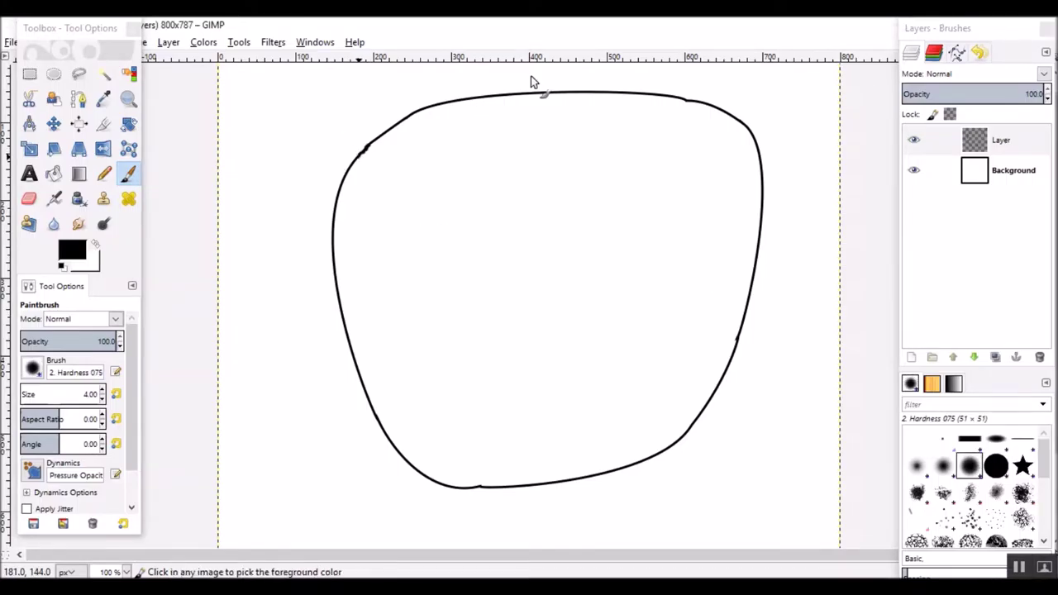
# Bridge the gap at the outline's upper left with a short stroked path between its two ends.
pyautogui.press('b')
pyautogui.click(367, 146)
pyautogui.press('m')
pyautogui.hotkey('shift', 'e')
pyautogui.press('b')
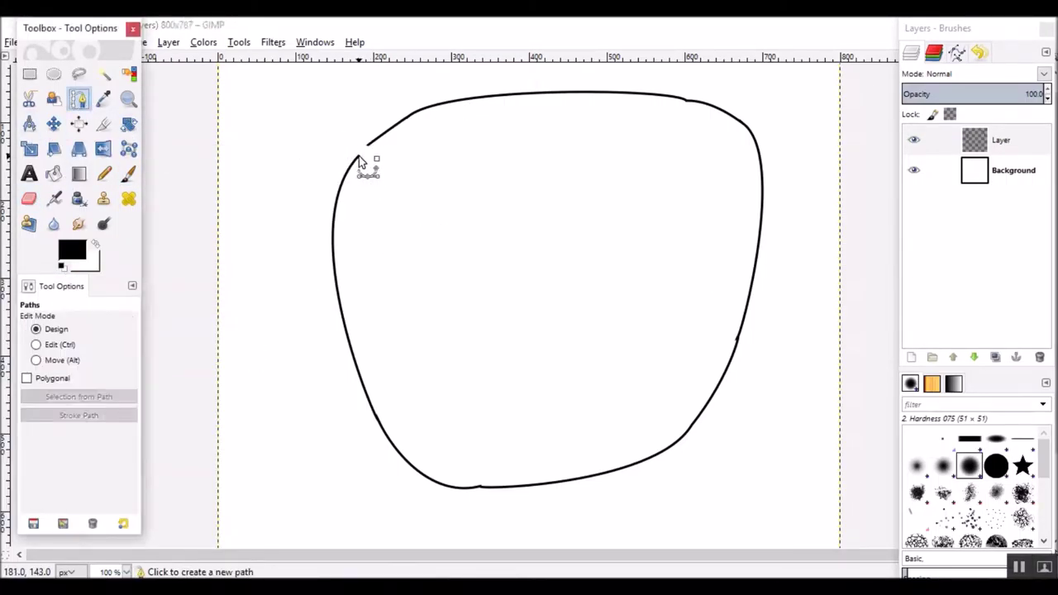
pyautogui.click(53, 128)
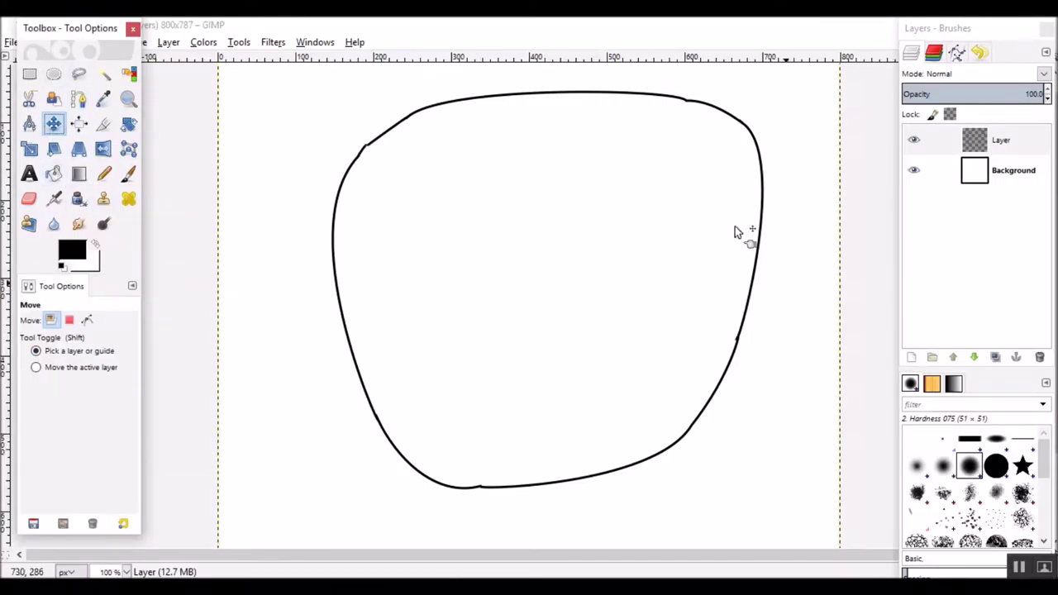
# Move the layers dock clear of the canvas edge and start a new path on the pumpkin's top edge.
pyautogui.moveTo(950, 28); pyautogui.dragTo(876, 28)
pyautogui.moveTo(1052, 206); pyautogui.dragTo(1052, 191)
pyautogui.click(79, 101)
pyautogui.click(498, 113)
pyautogui.click(514, 69)
pyautogui.click(536, 68)
pyautogui.click(517, 113)
pyautogui.moveTo(506, 92); pyautogui.dragTo(523, 94)
pyautogui.press('Tab')
pyautogui.hotkey('ctrl', 'z')
pyautogui.hotkey('ctrl', 'z')
pyautogui.hotkey('ctrl', 'z')
pyautogui.hotkey('ctrl', 'z')
pyautogui.hotkey('ctrl', 'z')
# Complete a narrow stem path with a curved right side above the pumpkin and stroke it in black.
pyautogui.click(504, 68)
pyautogui.click(537, 68)
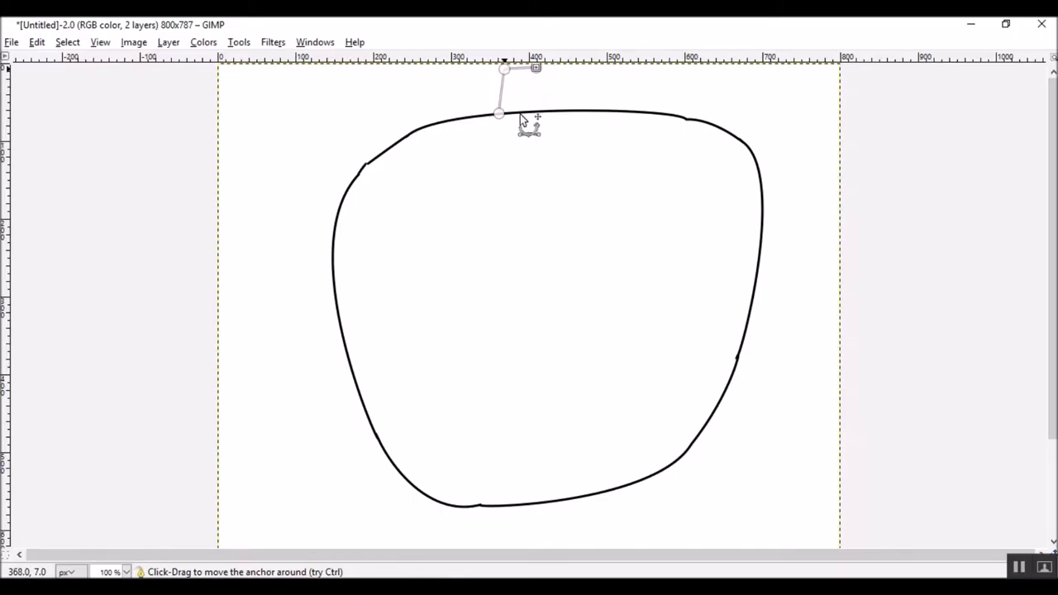
pyautogui.press('Tab')
pyautogui.click(78, 415)
pyautogui.click(240, 321)
pyautogui.click(54, 124)
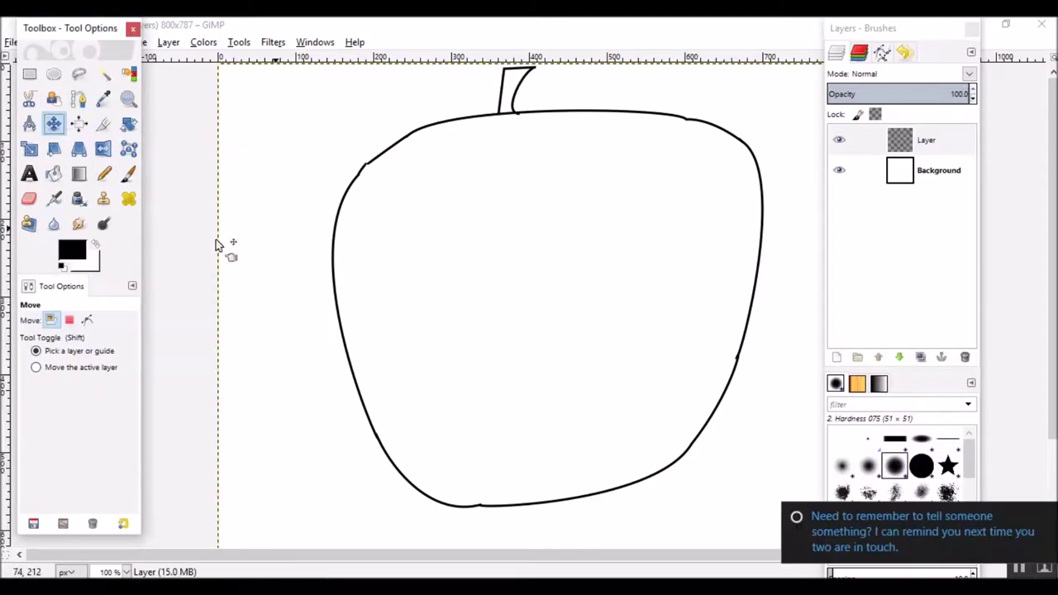
pyautogui.click(79, 99)
pyautogui.click(407, 186)
pyautogui.click(393, 249)
pyautogui.click(449, 243)
pyautogui.click(79, 415)
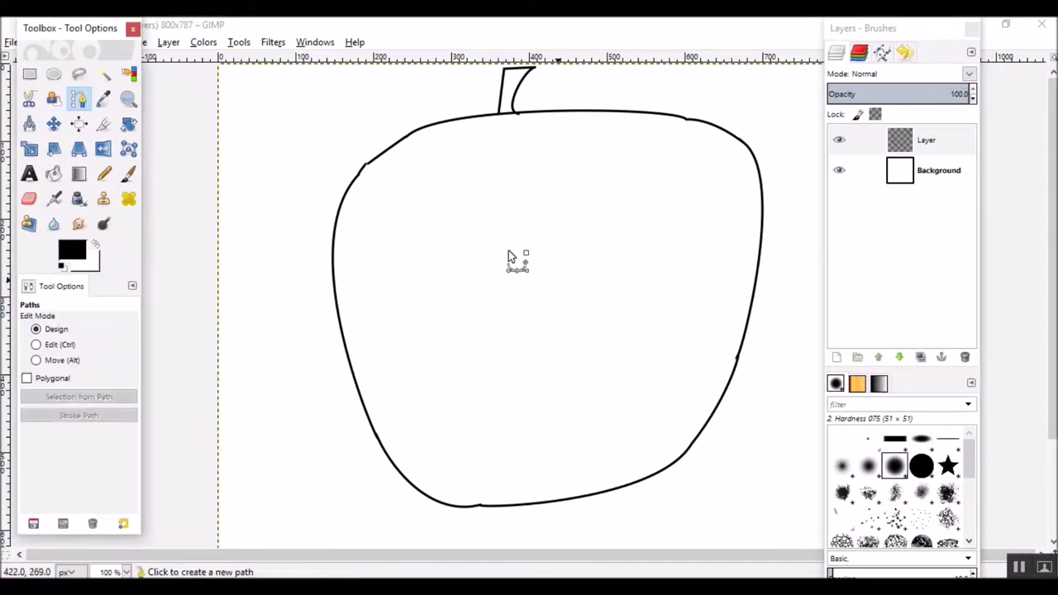
pyautogui.click(439, 190)
pyautogui.click(418, 276)
pyautogui.click(493, 276)
pyautogui.click(79, 415)
pyautogui.click(53, 124)
pyautogui.click(79, 99)
pyautogui.hotkey('ctrl', 'z')
# Draw the pumpkin's left eye as a closed triangular path with curved sides and stroke it in black.
pyautogui.click(419, 188)
pyautogui.click(425, 280)
pyautogui.click(485, 269)
pyautogui.keyDown('ctrl'); pyautogui.click(420, 189); pyautogui.keyUp('ctrl')
pyautogui.moveTo(451, 229); pyautogui.dragTo(442, 235)
pyautogui.moveTo(422, 237); pyautogui.dragTo(406, 237)
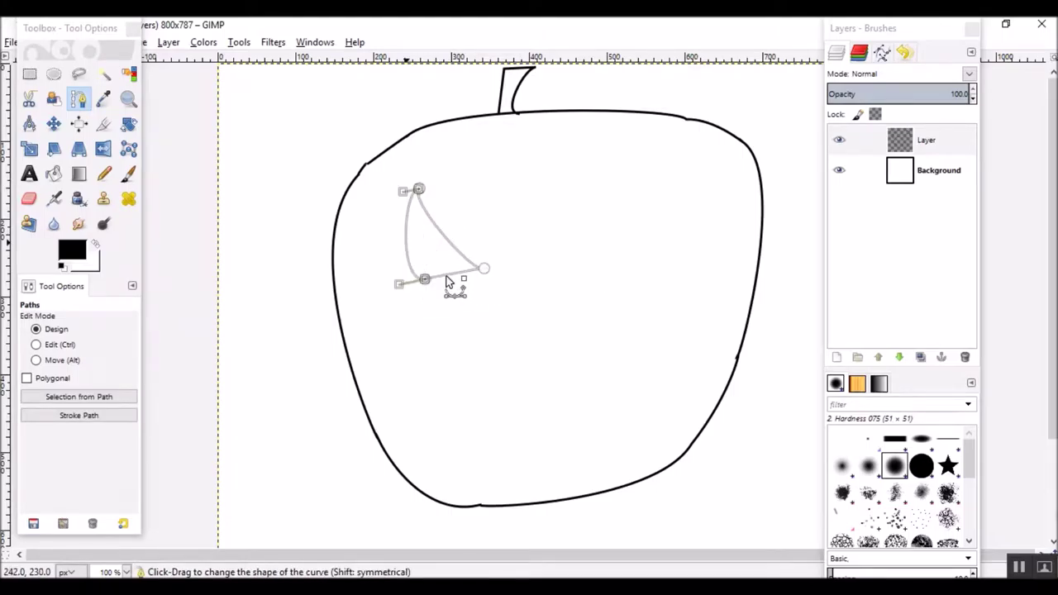
pyautogui.click(79, 415)
pyautogui.click(53, 124)
# Draw the right eye as a closed triangular path slanting toward the face's centre and curve its sides.
pyautogui.click(79, 99)
pyautogui.click(628, 171)
pyautogui.click(576, 269)
pyautogui.click(641, 270)
pyautogui.keyDown('ctrl'); pyautogui.click(629, 172); pyautogui.keyUp('ctrl')
pyautogui.moveTo(602, 220); pyautogui.dragTo(611, 224)
pyautogui.moveTo(611, 274); pyautogui.dragTo(614, 281)
pyautogui.moveTo(635, 220); pyautogui.dragTo(597, 226)
# Shift the right eye path slightly up and to the left, and stroke it in black.
pyautogui.click(37, 360)
pyautogui.click(79, 415)
pyautogui.click(170, 565)
pyautogui.click(54, 124)
pyautogui.press('b')
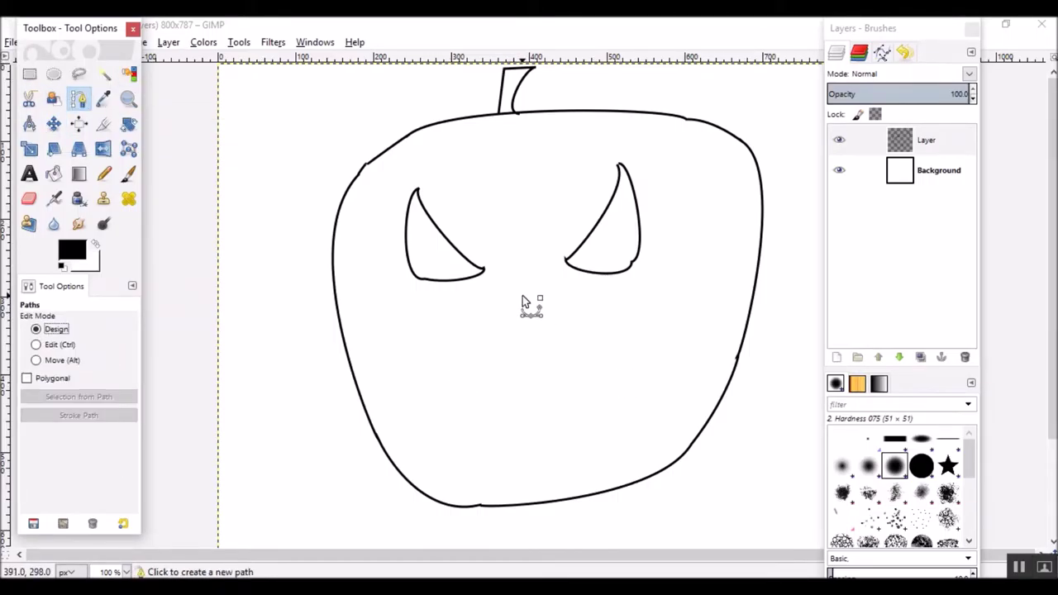
pyautogui.click(518, 290)
pyautogui.click(54, 74)
pyautogui.moveTo(489, 300); pyautogui.dragTo(565, 350)
pyautogui.click(79, 99)
pyautogui.hotkey('ctrl', 'z')
# Draw the nose's curved left side and base as a path between the eyes and stroke it.
pyautogui.click(511, 286)
pyautogui.click(494, 340)
pyautogui.click(543, 336)
pyautogui.moveTo(518, 338); pyautogui.dragTo(520, 348)
pyautogui.moveTo(502, 314); pyautogui.dragTo(509, 317)
pyautogui.click(79, 415)
pyautogui.click(183, 551)
pyautogui.click(54, 124)
# Close the nose's right side with a straight stroked path from its tip to the lower-right corner.
pyautogui.click(78, 99)
pyautogui.click(511, 287)
pyautogui.click(543, 338)
pyautogui.click(78, 415)
pyautogui.click(183, 551)
pyautogui.click(53, 124)
# Draw a wide mouth path below the nose with zigzag teeth along its upper and lower edges.
pyautogui.click(79, 99)
pyautogui.moveTo(455, 390); pyautogui.dragTo(455, 469)
pyautogui.click(638, 373)
pyautogui.click(616, 377)
pyautogui.click(600, 368)
pyautogui.click(582, 383)
pyautogui.click(559, 371)
pyautogui.click(542, 385)
pyautogui.click(519, 375)
pyautogui.click(501, 385)
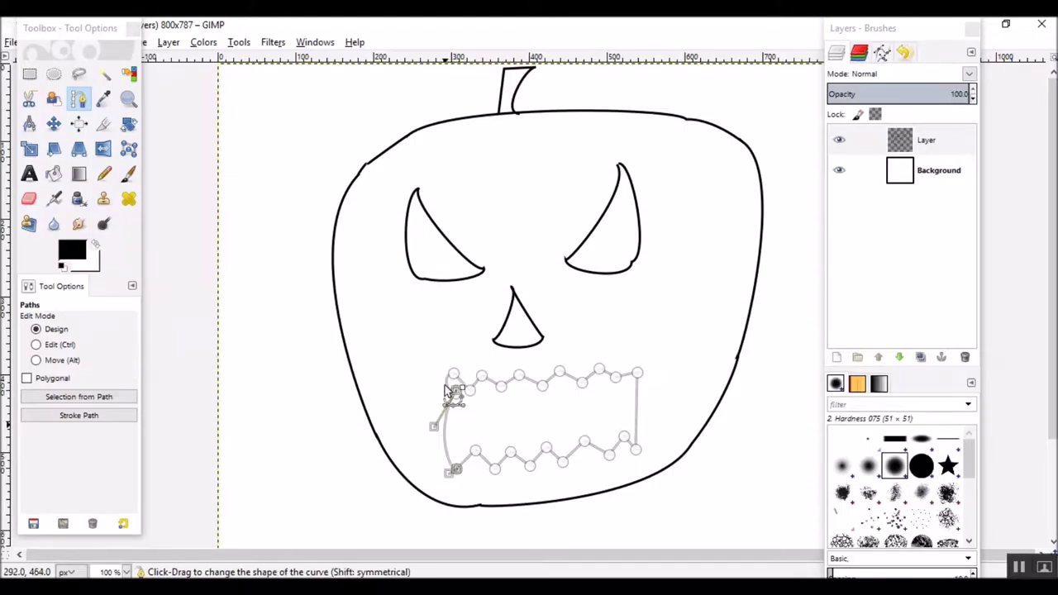
# Remove the extra last points, then close the mouth path and bow both of its sides outward.
pyautogui.hotkey('ctrl', 'z')
pyautogui.hotkey('ctrl', 'z')
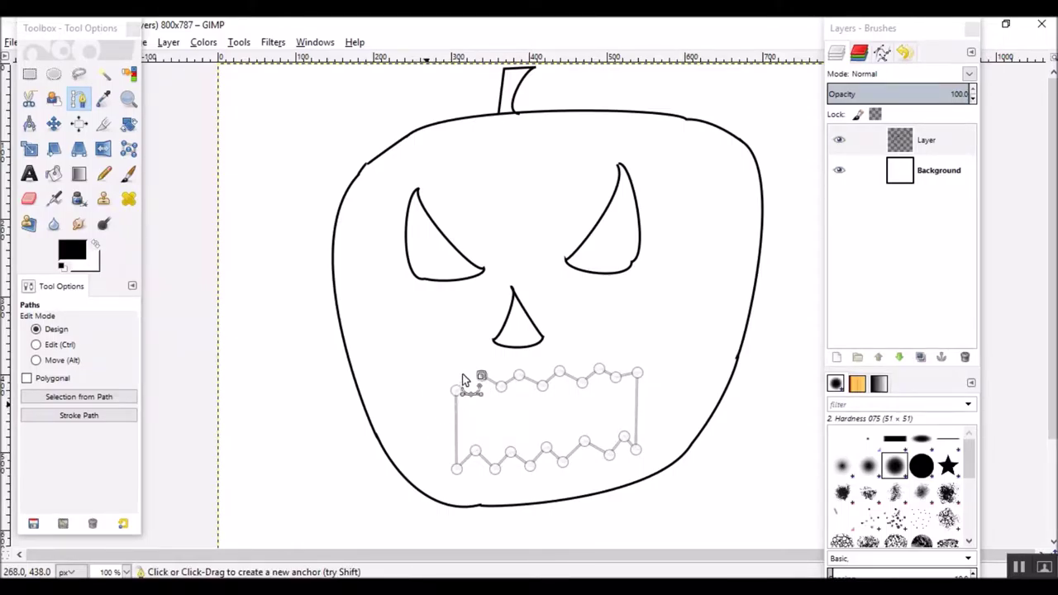
pyautogui.keyDown('ctrl'); pyautogui.click(457, 390); pyautogui.keyUp('ctrl')
pyautogui.moveTo(457, 426); pyautogui.dragTo(440, 420)
pyautogui.moveTo(637, 412); pyautogui.dragTo(660, 414)
pyautogui.click(468, 384)
# Stroke the mouth path in black and add a new transparent layer above the line art.
pyautogui.click(79, 416)
pyautogui.click(184, 552)
pyautogui.click(53, 124)
pyautogui.click(836, 357)
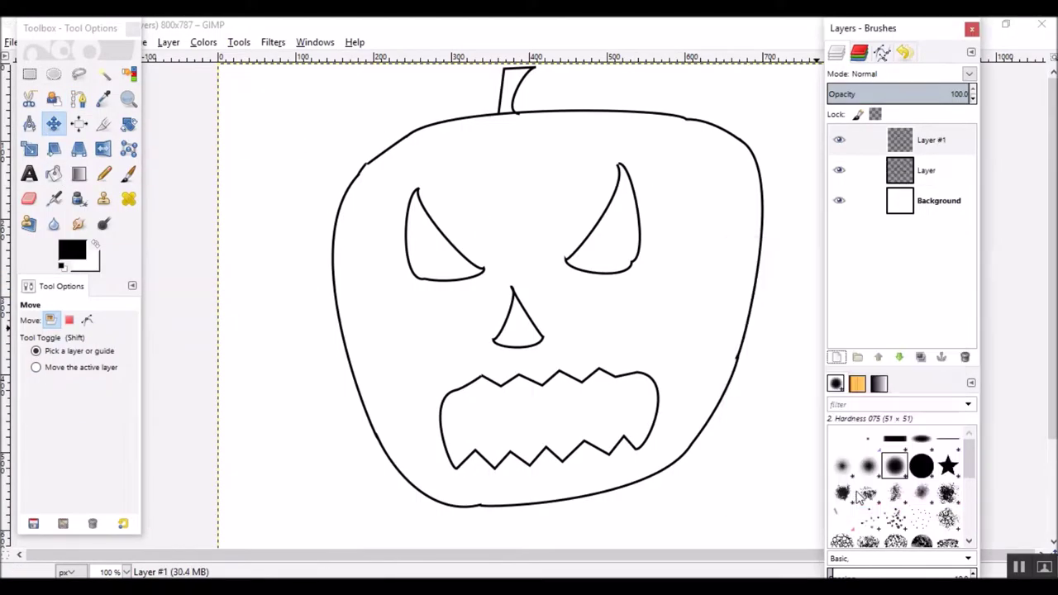
# Erase the stray kink at the right eye's lower-right corner on the line-art layer.
pyautogui.click(29, 198)
pyautogui.click(926, 170)
pyautogui.moveTo(633, 261); pyautogui.dragTo(621, 261)
# Touch up the right eye's lower-right corner with the Paintbrush and Eraser to smooth its line.
pyautogui.press('p')
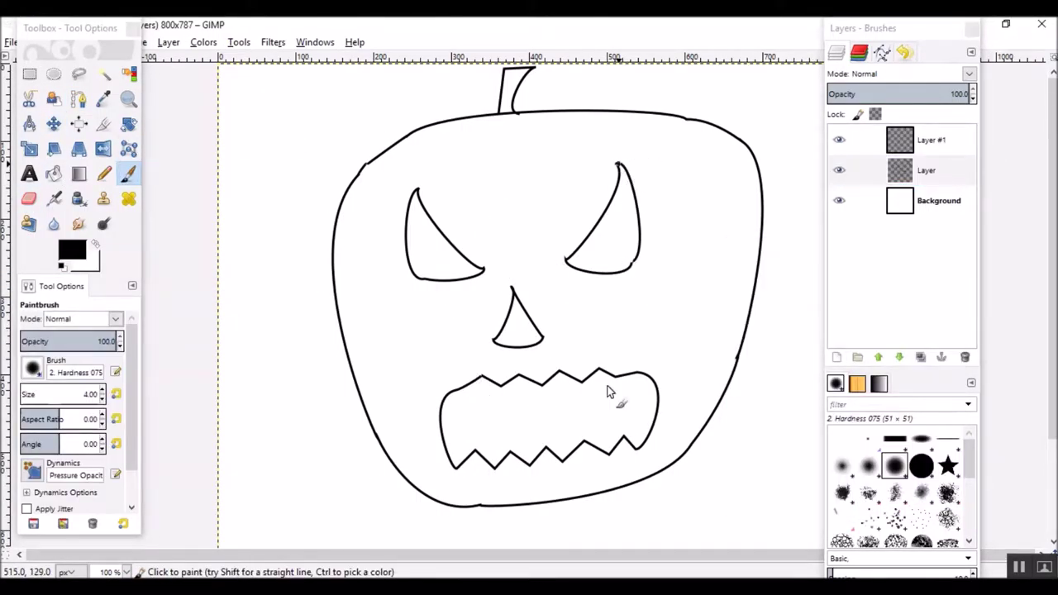
pyautogui.click(54, 126)
pyautogui.click(128, 174)
pyautogui.click(54, 126)
pyautogui.click(128, 174)
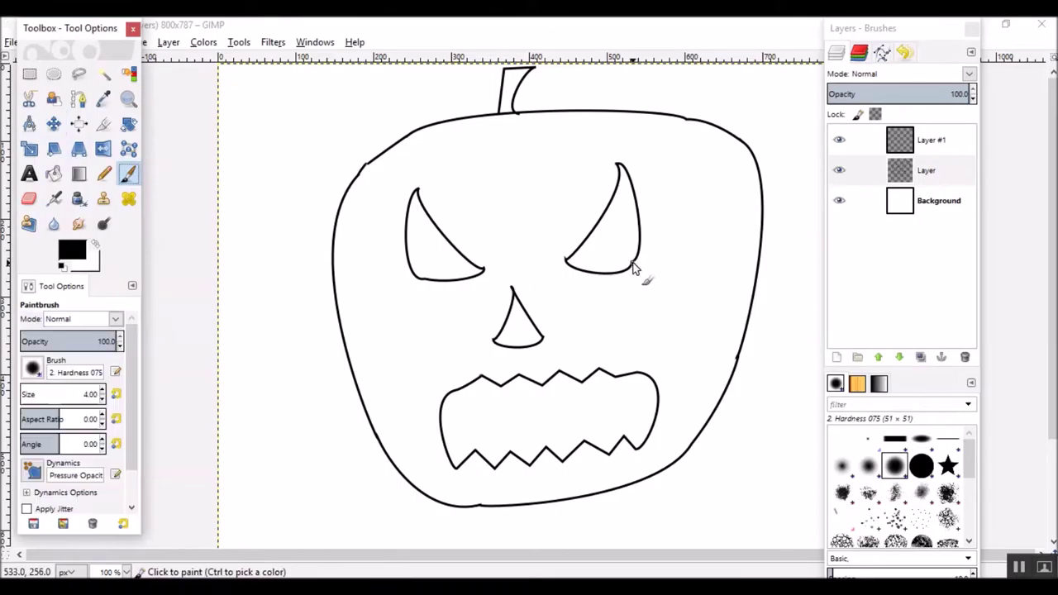
pyautogui.click(51, 132)
pyautogui.press('p')
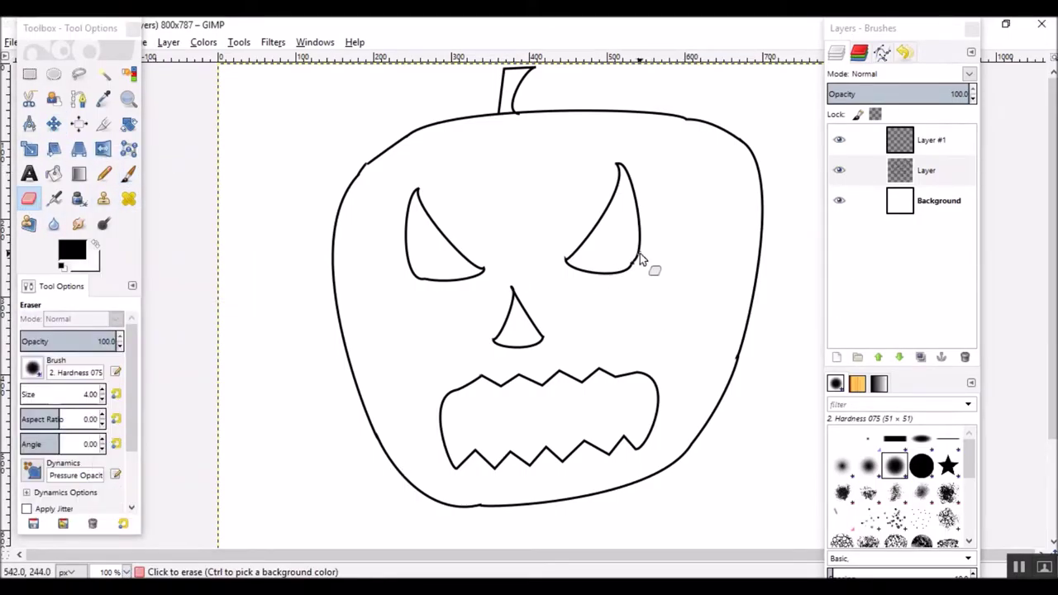
pyautogui.click(55, 125)
pyautogui.press('p')
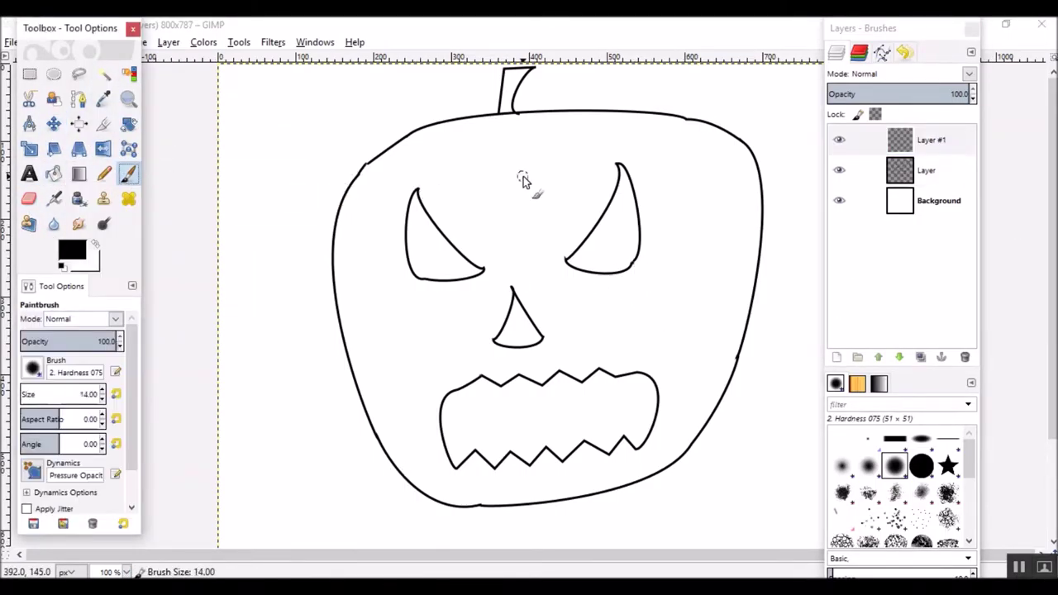
# Set the foreground colour to orange and choose the Hardness 100 brush for the Paintbrush.
pyautogui.click(75, 243)
pyautogui.click(145, 294)
pyautogui.click(132, 181)
pyautogui.click(207, 368)
pyautogui.click(526, 180)
pyautogui.click(921, 467)
pyautogui.moveTo(526, 180); pyautogui.dragTo(466, 185)
pyautogui.hotkey('ctrl', 'z')
pyautogui.hotkey('ctrl', 'z')
# Move Layer #1 below the line-art layer and cover it with orange across the whole canvas.
pyautogui.moveTo(931, 141)
pyautogui.mouseDown()
pyautogui.moveTo(919, 191)
pyautogui.moveTo(908, 130)
pyautogui.mouseUp()
pyautogui.click(942, 142)
pyautogui.click(899, 358)
pyautogui.moveTo(913, 141); pyautogui.dragTo(908, 178)
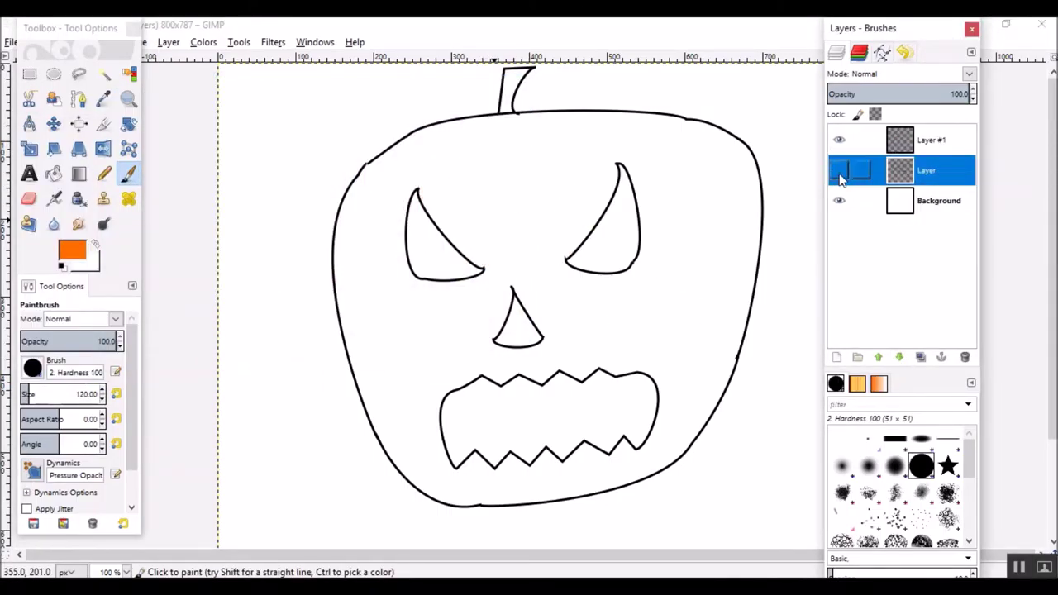
pyautogui.click(918, 141)
pyautogui.click(899, 359)
pyautogui.click(899, 357)
pyautogui.moveTo(289, 463)
pyautogui.mouseDown()
pyautogui.moveTo(656, 95)
pyautogui.moveTo(319, 239)
pyautogui.moveTo(265, 496)
pyautogui.moveTo(459, 285)
pyautogui.mouseUp()
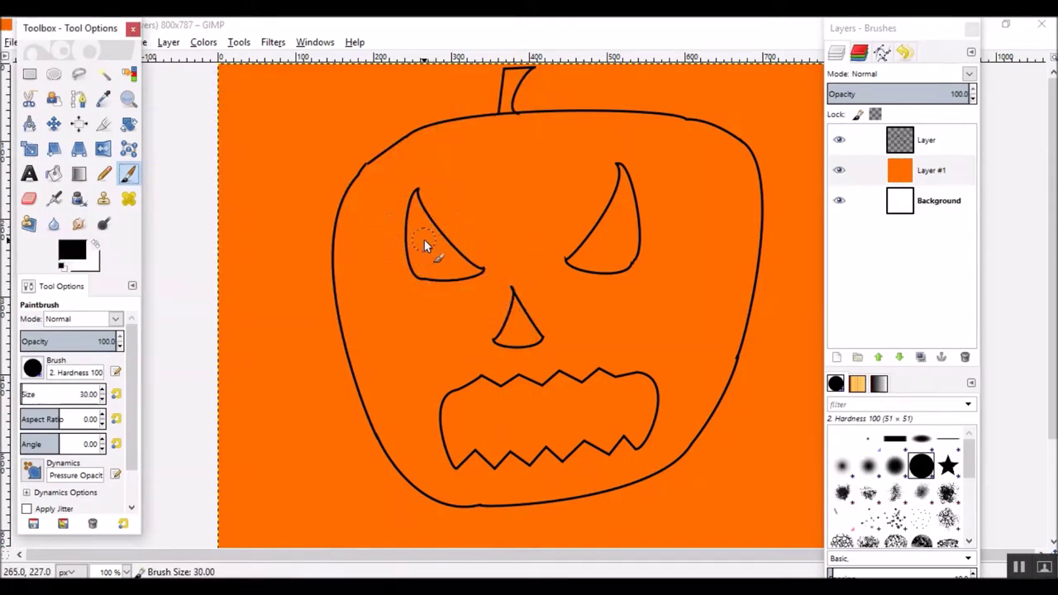
# Try to paint the left eye's interior black on Layer #1 with progressively smaller Paintbrush sizes.
pyautogui.moveTo(424, 239)
pyautogui.mouseDown()
pyautogui.moveTo(467, 270)
pyautogui.moveTo(414, 216)
pyautogui.moveTo(455, 272)
pyautogui.moveTo(430, 262)
pyautogui.moveTo(414, 197)
pyautogui.moveTo(429, 219)
pyautogui.moveTo(412, 221)
pyautogui.moveTo(417, 206)
pyautogui.moveTo(428, 246)
pyautogui.moveTo(459, 263)
pyautogui.mouseUp()
pyautogui.hotkey('ctrl', 'z')
pyautogui.press('[')
pyautogui.press('[')
pyautogui.press('[')
pyautogui.press('[')
pyautogui.press('[')
pyautogui.press('[')
pyautogui.press('[')
pyautogui.press('[')
pyautogui.press('[')
pyautogui.press('[')
pyautogui.press('[')
pyautogui.hotkey('ctrl', 'z')
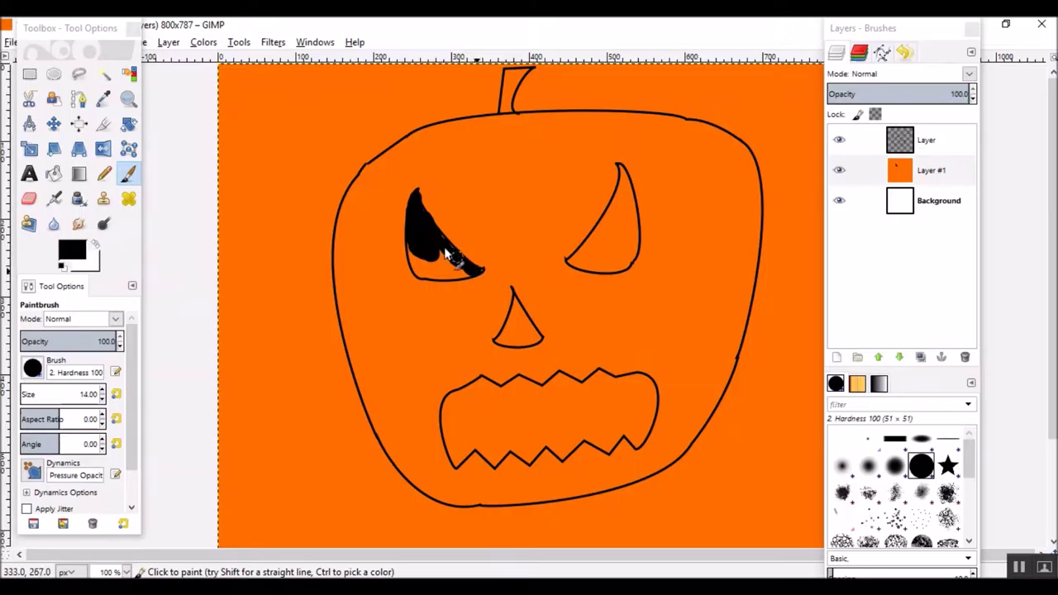
pyautogui.press('[')
pyautogui.press('[')
pyautogui.press('[')
pyautogui.press('[')
pyautogui.press('[')
pyautogui.press('[')
pyautogui.press('[')
pyautogui.press('[')
pyautogui.press('[')
pyautogui.press('[')
pyautogui.press('[')
pyautogui.hotkey('shift', 'e')
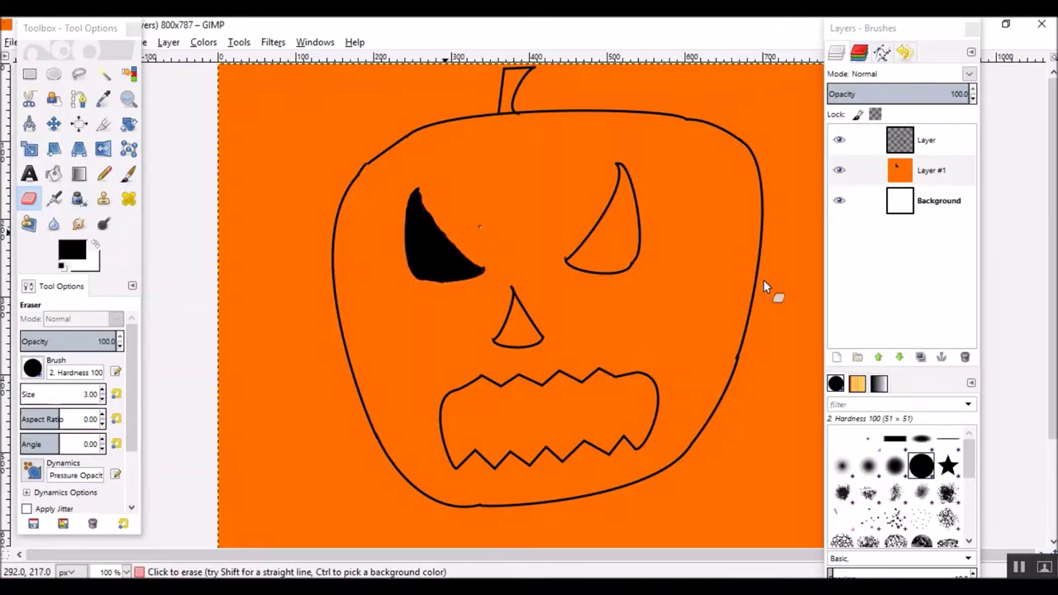
# Undo the black eye strokes on Layer #1 and add a new transparent layer above it.
pyautogui.click(78, 174)
pyautogui.moveTo(72, 249); pyautogui.dragTo(92, 263)
pyautogui.hotkey('ctrl', 'z')
pyautogui.hotkey('ctrl', 'z')
pyautogui.hotkey('ctrl', 'z')
pyautogui.hotkey('ctrl', 'z')
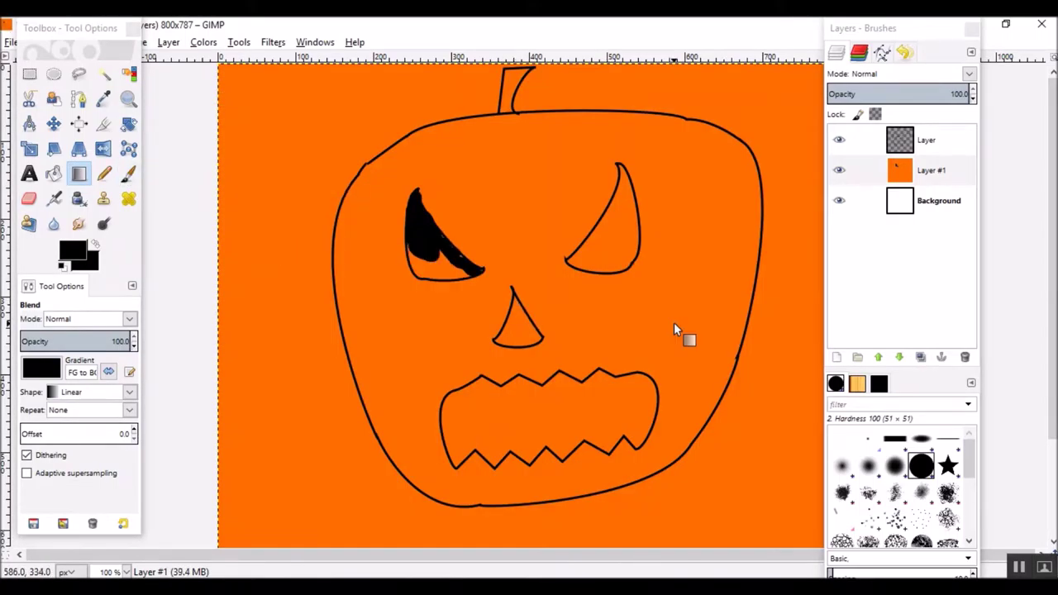
pyautogui.click(836, 357)
pyautogui.click(54, 173)
pyautogui.click(415, 252)
pyautogui.hotkey('ctrl', 'z')
# Paint the left eye's interior solid black on Layer #2 with the Paintbrush, using smaller brush sizes for the narrow corners.
pyautogui.click(128, 173)
pyautogui.press(']')
pyautogui.press(']')
pyautogui.press(']')
pyautogui.press(']')
pyautogui.press(']')
pyautogui.press(']')
pyautogui.press(']')
pyautogui.press(']')
pyautogui.press(']')
pyautogui.press(']')
pyautogui.press(']')
pyautogui.press(']')
pyautogui.press(']')
pyautogui.press(']')
pyautogui.press(']')
pyautogui.press(']')
pyautogui.press(']')
pyautogui.press(']')
pyautogui.press(']')
pyautogui.moveTo(419, 251)
pyautogui.mouseDown()
pyautogui.moveTo(414, 198)
pyautogui.moveTo(416, 268)
pyautogui.moveTo(440, 238)
pyautogui.moveTo(429, 233)
pyautogui.moveTo(444, 272)
pyautogui.moveTo(439, 260)
pyautogui.moveTo(438, 282)
pyautogui.moveTo(429, 275)
pyautogui.moveTo(451, 254)
pyautogui.moveTo(442, 246)
pyautogui.moveTo(456, 264)
pyautogui.moveTo(438, 263)
pyautogui.moveTo(475, 275)
pyautogui.mouseUp()
pyautogui.press(']')
pyautogui.press(']')
pyautogui.press(']')
pyautogui.press(']')
pyautogui.press(']')
pyautogui.press(']')
pyautogui.press(']')
pyautogui.press(']')
pyautogui.press(']')
pyautogui.press(']')
pyautogui.press('[')
pyautogui.press('[')
pyautogui.press('[')
pyautogui.press('[')
pyautogui.press('[')
pyautogui.press('[')
pyautogui.press('[')
pyautogui.press('[')
pyautogui.press('[')
pyautogui.press('[')
pyautogui.press('[')
pyautogui.press('[')
pyautogui.press('[')
pyautogui.press('[')
pyautogui.press('[')
pyautogui.press('[')
pyautogui.press('[')
pyautogui.press('[')
pyautogui.press('[')
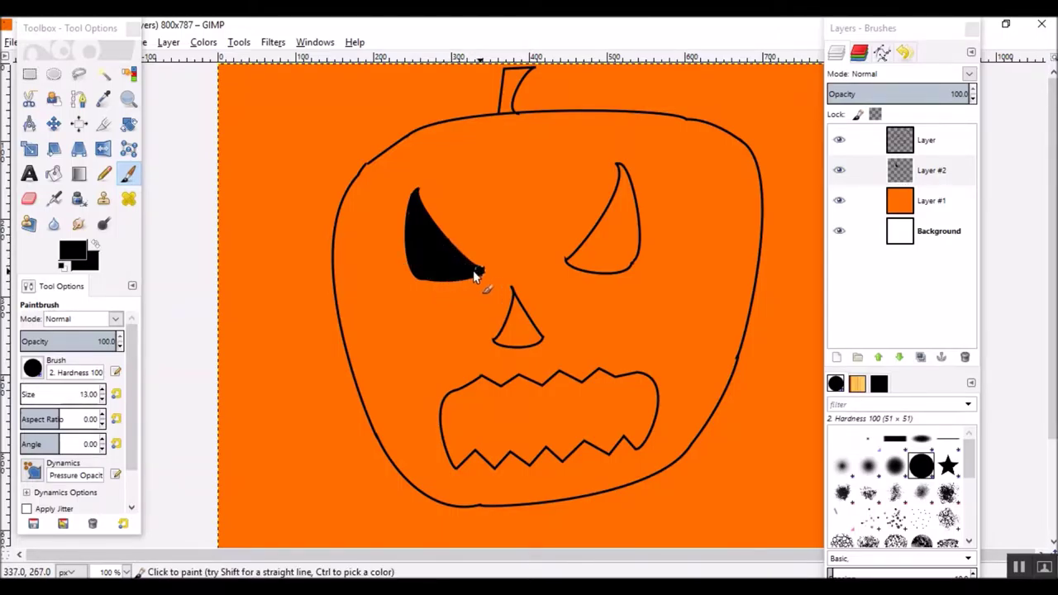
# Paint the right eye's interior solid black on Layer #2, enlarging the brush to size 30 for the wide area.
pyautogui.moveTo(570, 261)
pyautogui.mouseDown()
pyautogui.moveTo(621, 170)
pyautogui.moveTo(622, 252)
pyautogui.mouseUp()
pyautogui.press(']')
pyautogui.press(']')
pyautogui.press(']')
pyautogui.press(']')
pyautogui.press(']')
pyautogui.press(']')
pyautogui.press(']')
pyautogui.press(']')
pyautogui.press(']')
pyautogui.press(']')
pyautogui.press(']')
pyautogui.press(']')
pyautogui.press(']')
pyautogui.press(']')
pyautogui.press(']')
pyautogui.press(']')
pyautogui.press(']')
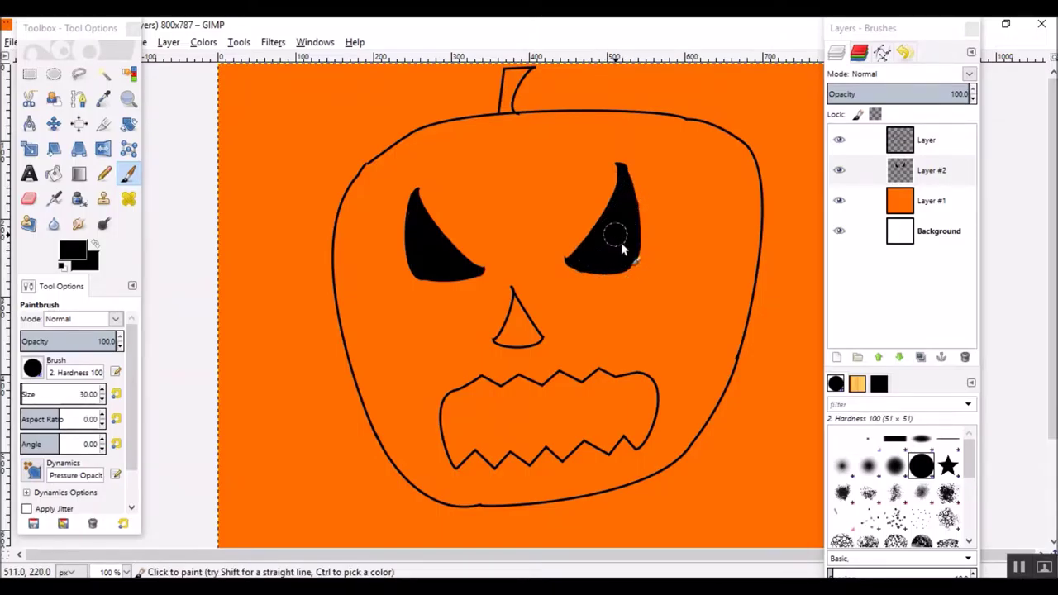
pyautogui.hotkey('shift', 'e')
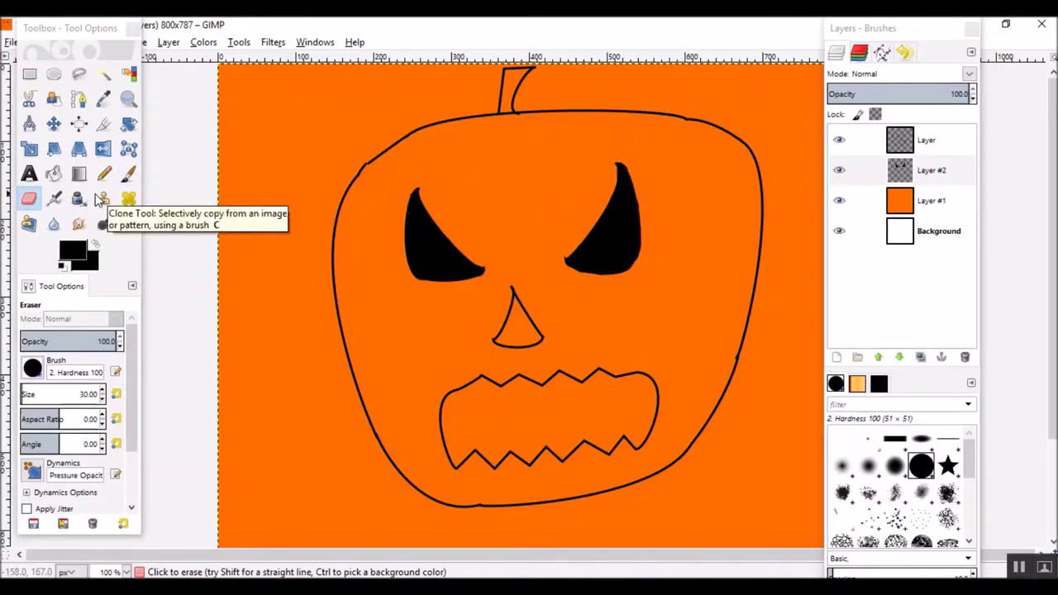
# Paint the main area of the mouth black on Layer #2 with the Paintbrush, reducing the brush to size 15.
pyautogui.click(128, 174)
pyautogui.moveTo(541, 417)
pyautogui.mouseDown()
pyautogui.moveTo(472, 397)
pyautogui.moveTo(461, 432)
pyautogui.moveTo(503, 420)
pyautogui.moveTo(457, 444)
pyautogui.moveTo(640, 402)
pyautogui.moveTo(591, 394)
pyautogui.moveTo(600, 381)
pyautogui.mouseUp()
pyautogui.press('[')
pyautogui.press('[')
pyautogui.press('[')
pyautogui.press('[')
pyautogui.press('[')
pyautogui.press('[')
pyautogui.press('[')
pyautogui.press('[')
pyautogui.press('[')
pyautogui.press('[')
pyautogui.press('[')
pyautogui.press('[')
pyautogui.press('[')
pyautogui.press('[')
pyautogui.press('[')
pyautogui.hotkey('ctrl', 'z')
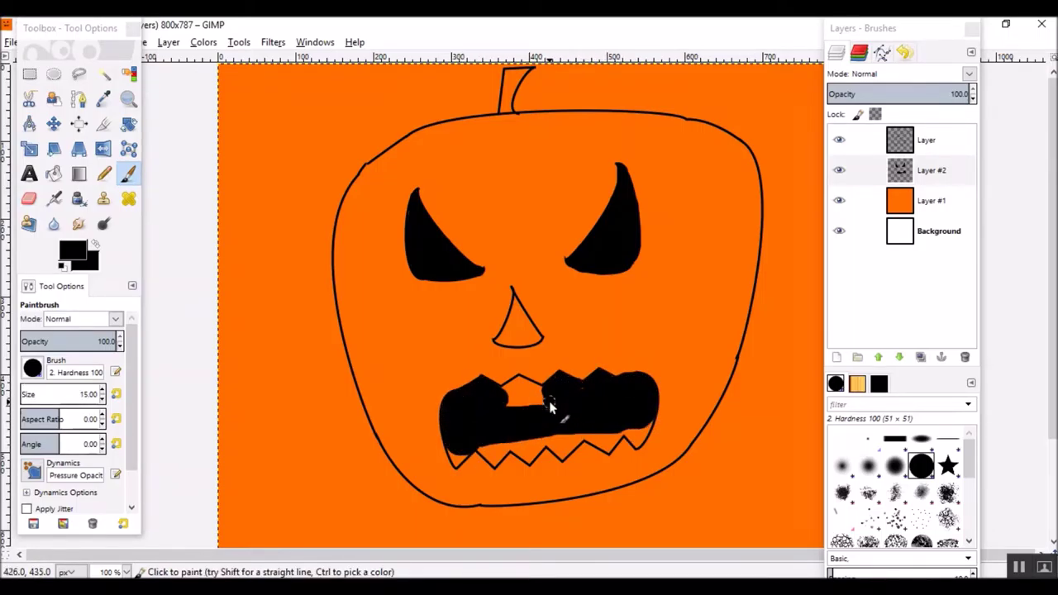
# Fill the remaining gap along the mouth's jagged upper edge with black, reducing the brush to size 5.
pyautogui.press('[')
pyautogui.press('[')
pyautogui.press('[')
pyautogui.press('[')
pyautogui.press('[')
pyautogui.press('[')
pyautogui.press('[')
pyautogui.press('[')
pyautogui.press('[')
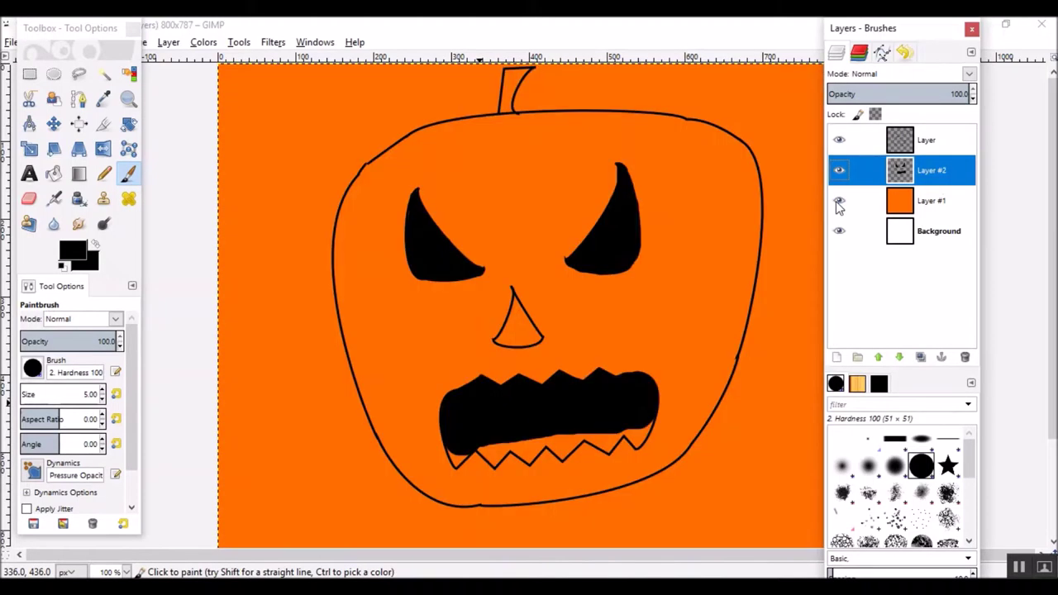
# Fill the right part of the mouth's jagged lower edge with black on Layer #2, adjusting the brush size to fit the points.
pyautogui.press(']')
pyautogui.press(']')
pyautogui.press(']')
pyautogui.press(']')
pyautogui.press(']')
pyautogui.press(']')
pyautogui.press(']')
pyautogui.press(']')
pyautogui.press(']')
pyautogui.press(']')
pyautogui.press(']')
pyautogui.press(']')
pyautogui.press(']')
pyautogui.press(']')
pyautogui.press(']')
pyautogui.press(']')
pyautogui.press(']')
pyautogui.press(']')
pyautogui.press(']')
pyautogui.press(']')
pyautogui.moveTo(642, 435)
pyautogui.mouseDown()
pyautogui.moveTo(647, 413)
pyautogui.moveTo(633, 439)
pyautogui.moveTo(594, 437)
pyautogui.mouseUp()
pyautogui.press('[')
pyautogui.press('[')
pyautogui.press('[')
pyautogui.press('[')
pyautogui.press('[')
pyautogui.press('[')
pyautogui.press('[')
pyautogui.press('[')
pyautogui.press('[')
pyautogui.press('[')
pyautogui.press('[')
pyautogui.press('[')
pyautogui.moveTo(490, 449); pyautogui.dragTo(607, 442)
# Fill the mouth's remaining lower points and lower-left corner black, reducing the brush to size 4, and erase stray paint beneath the jagged edge.
pyautogui.press('[')
pyautogui.press(']')
pyautogui.press(']')
pyautogui.press(']')
pyautogui.press(']')
pyautogui.press(']')
pyautogui.press(']')
pyautogui.press(']')
pyautogui.press(']')
pyautogui.press(']')
pyautogui.press(']')
pyautogui.press(']')
pyautogui.press(']')
pyautogui.press(']')
pyautogui.press(']')
pyautogui.press(']')
pyautogui.press(']')
pyautogui.press(']')
pyautogui.press(']')
pyautogui.press(']')
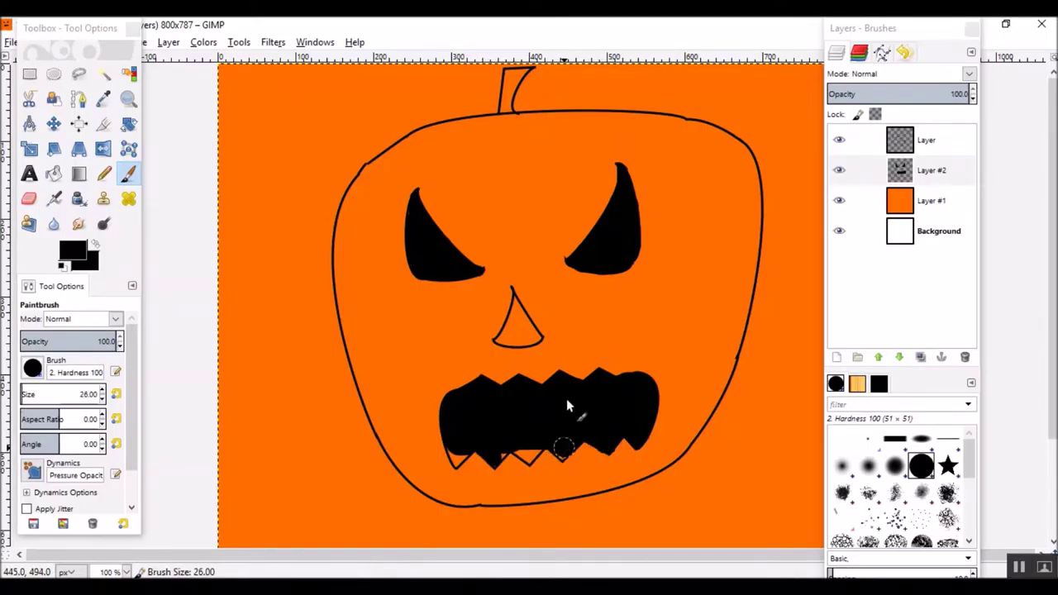
pyautogui.press(']')
pyautogui.press(']')
pyautogui.press(']')
pyautogui.press(']')
pyautogui.press(']')
pyautogui.press(']')
pyautogui.press(']')
pyautogui.press(']')
pyautogui.press(']')
pyautogui.moveTo(538, 456); pyautogui.dragTo(503, 459)
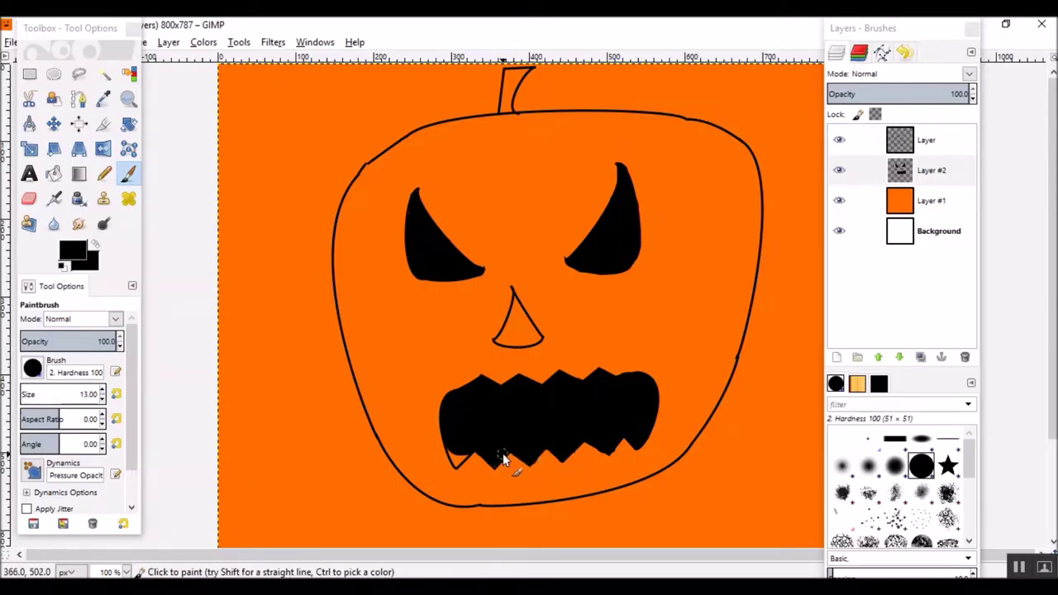
pyautogui.press('[')
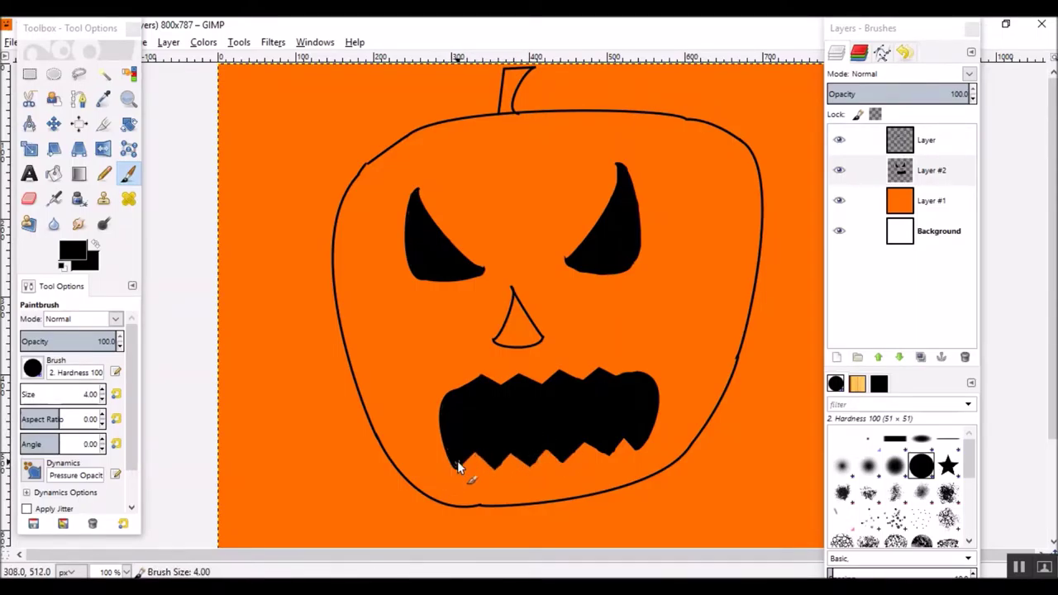
pyautogui.hotkey('shift', 'e')
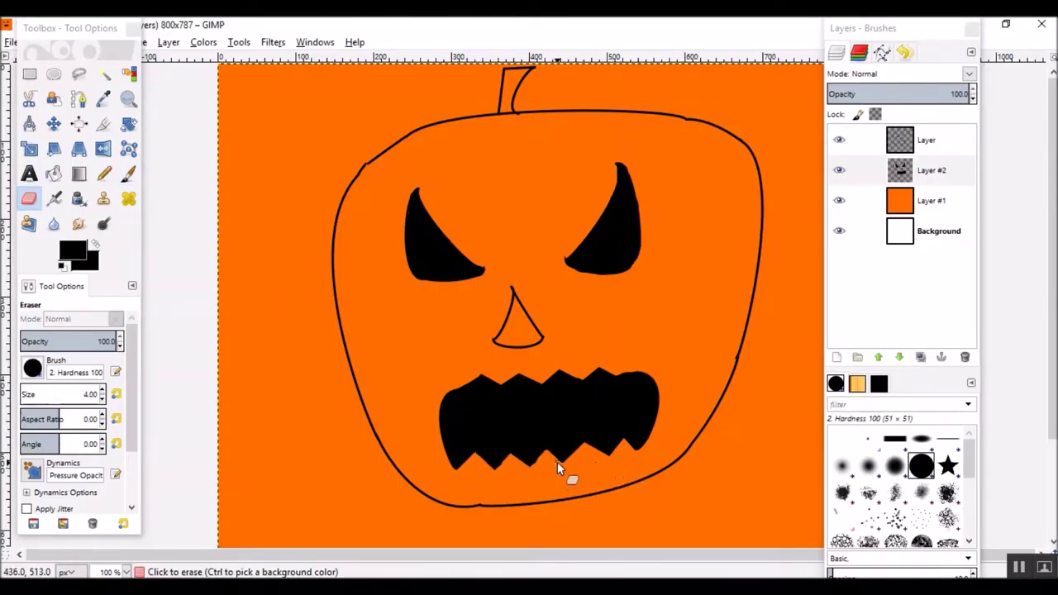
pyautogui.moveTo(559, 468); pyautogui.dragTo(539, 467)
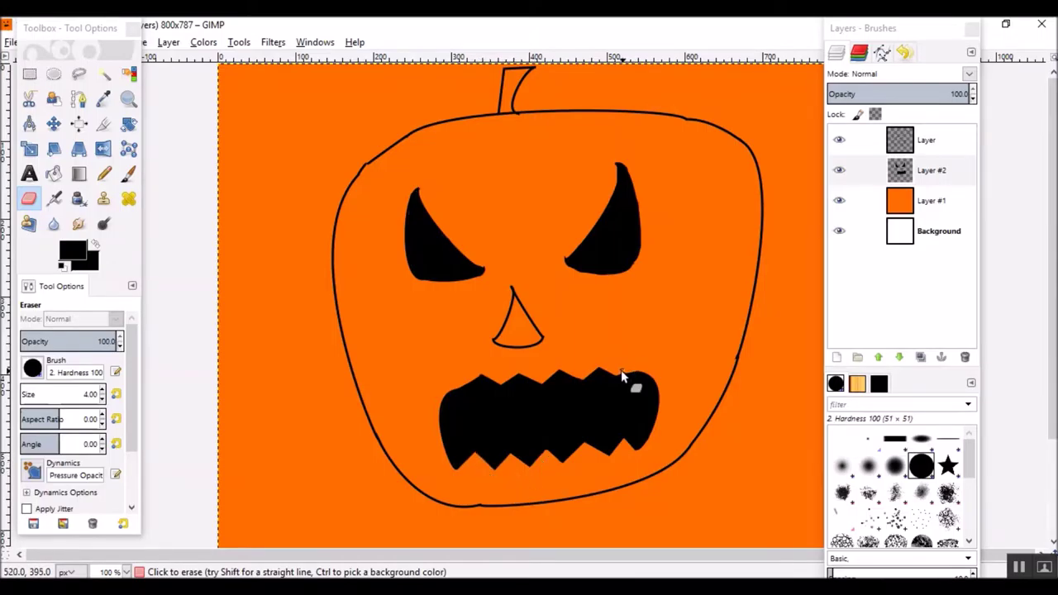
# Paint the nose's interior solid black on Layer #2 with the Paintbrush, using a size 1 brush for the narrow tip, and clean its edge with the Eraser.
pyautogui.click(128, 174)
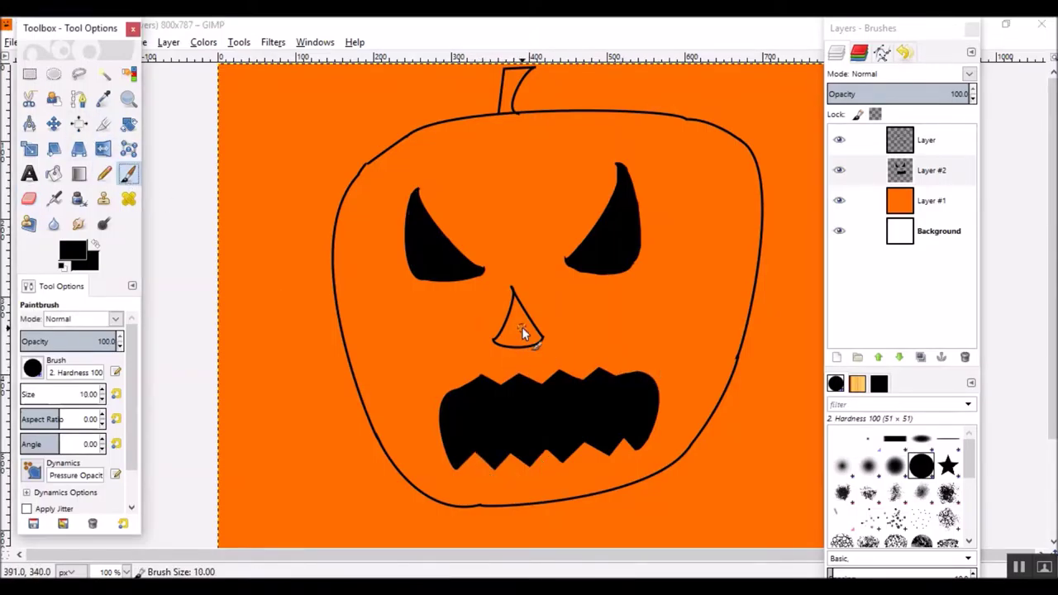
pyautogui.moveTo(497, 339); pyautogui.dragTo(534, 340)
pyautogui.press('[')
pyautogui.press('[')
pyautogui.press('[')
pyautogui.press('[')
pyautogui.press('[')
pyautogui.press('[')
pyautogui.press('[')
pyautogui.press('[')
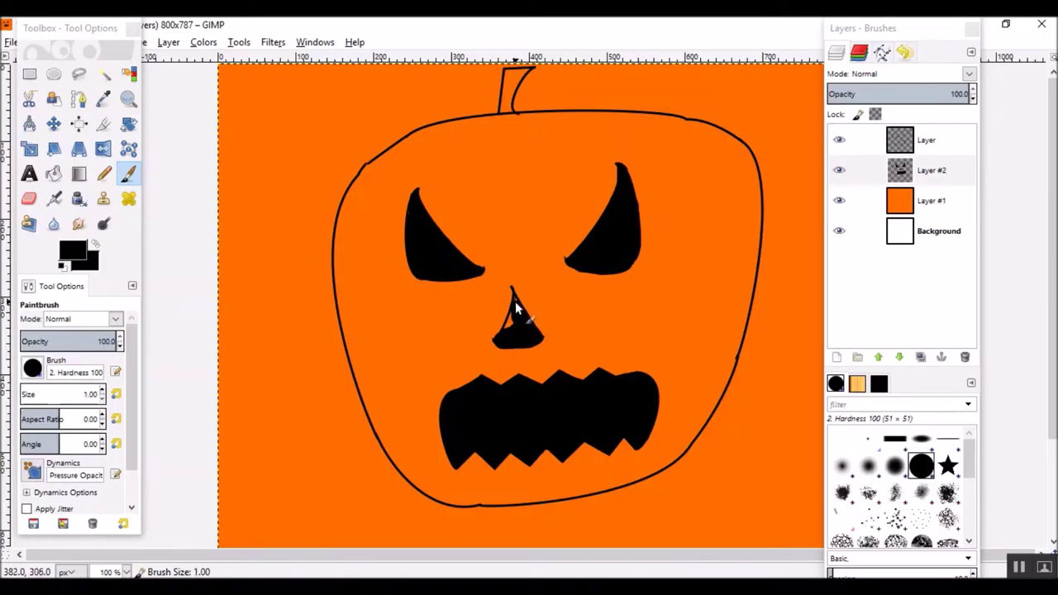
pyautogui.moveTo(511, 332); pyautogui.dragTo(509, 326)
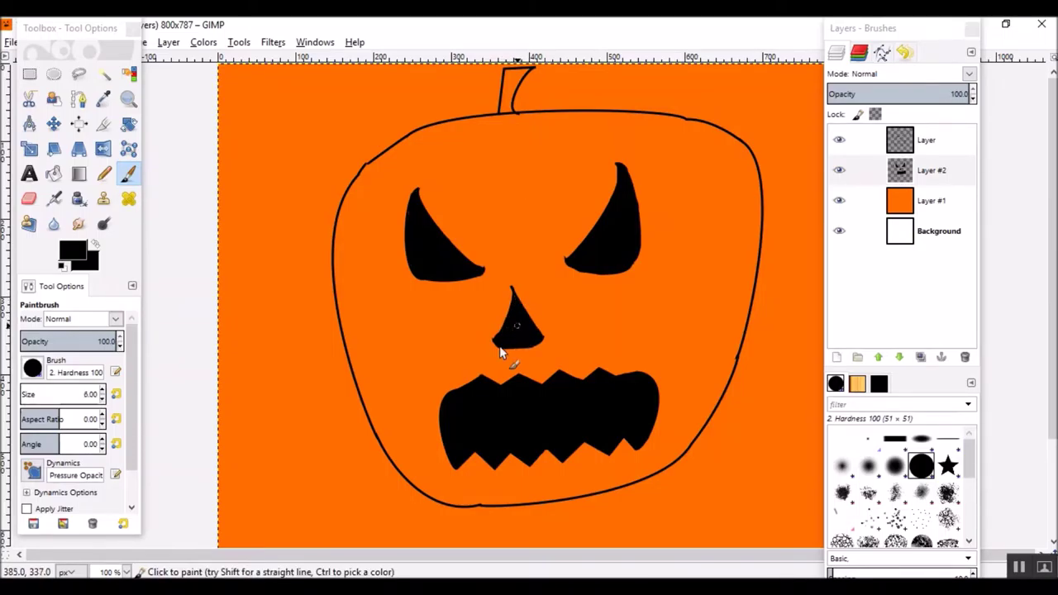
pyautogui.hotkey('shift', 'e')
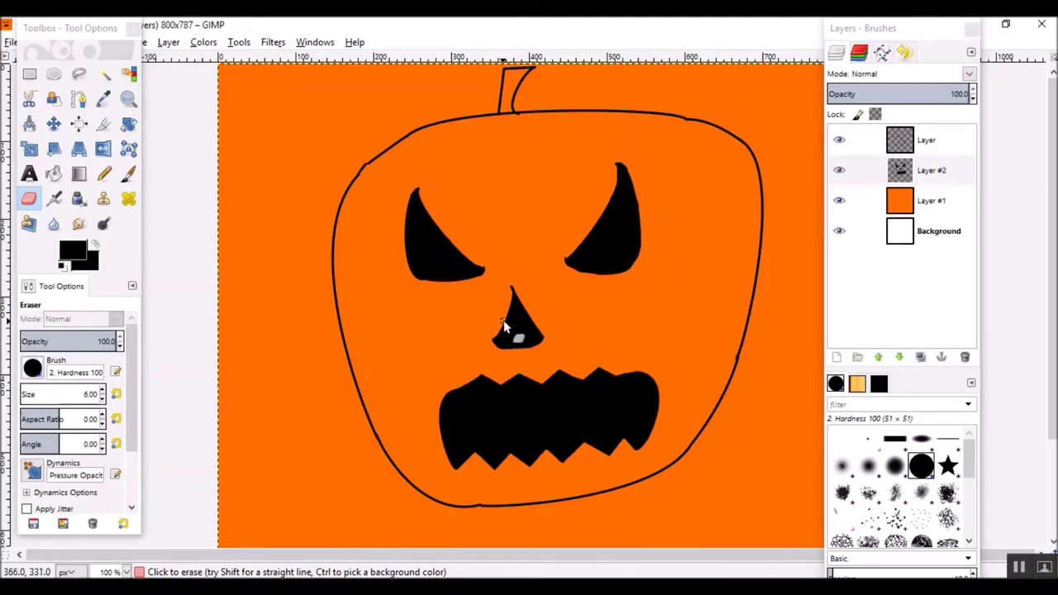
# Save the image as pumpkin.xcf in the Documents folder.
pyautogui.hotkey('ctrl', 's')
pyautogui.write('pumpkin')
pyautogui.click(44, 252)
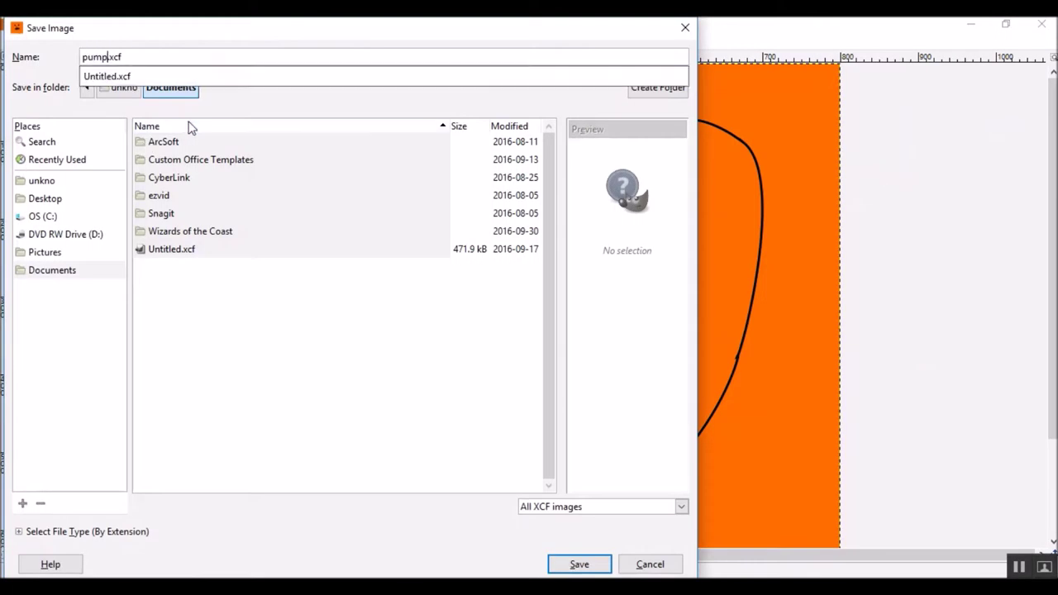
pyautogui.click(52, 270)
pyautogui.click(576, 569)
pyautogui.press('Return')
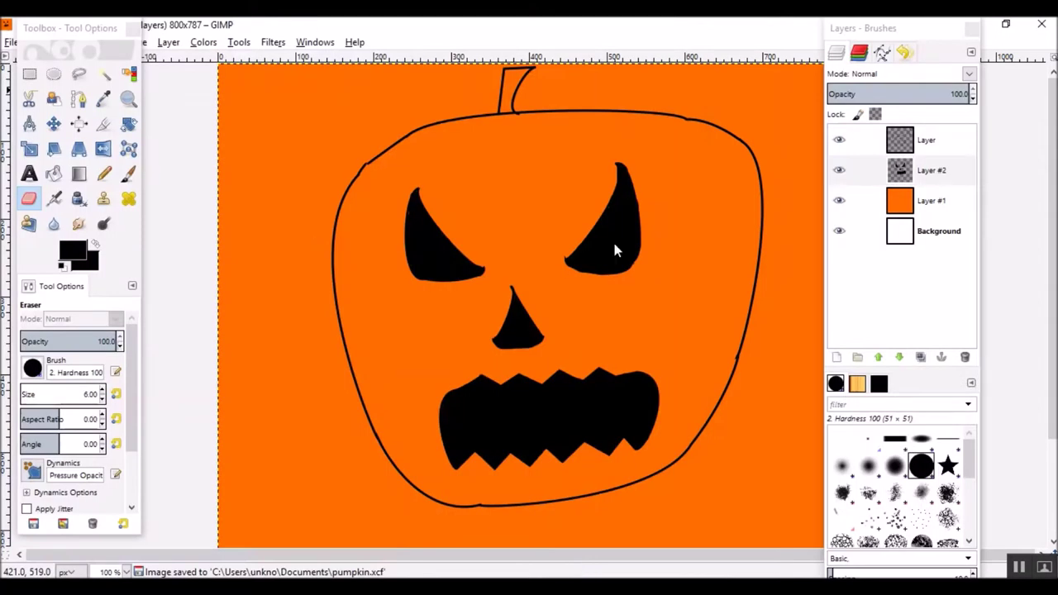
# Touch up the black eye fills on Layer #2 with a size 4 Paintbrush and erase stray paint under the right eye.
pyautogui.press('[')
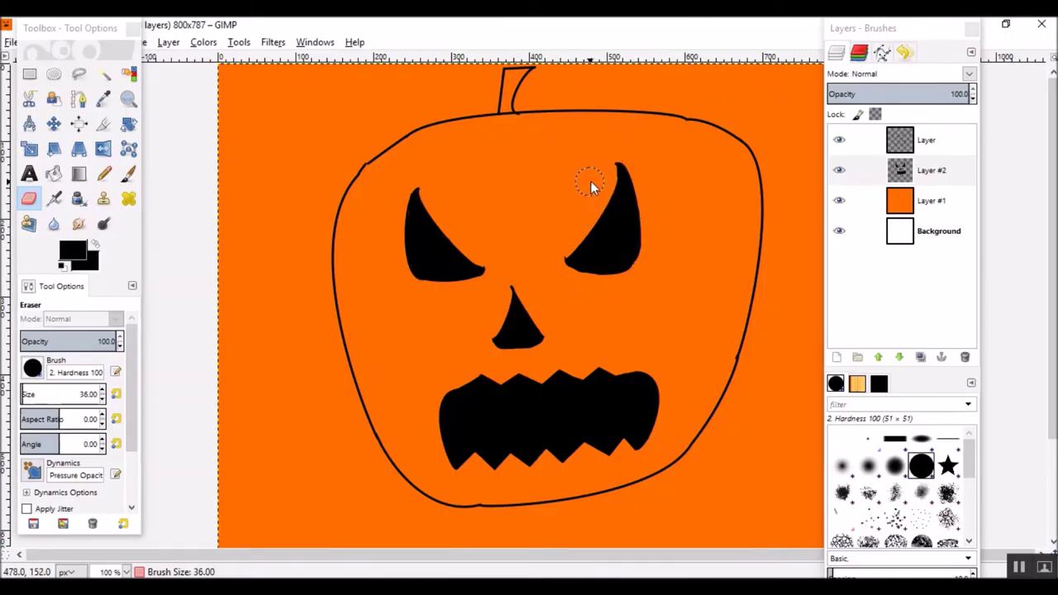
pyautogui.press('p')
pyautogui.press('[')
pyautogui.press('[')
pyautogui.press('[')
pyautogui.press('[')
pyautogui.press('[')
pyautogui.press('[')
pyautogui.press('[')
pyautogui.press('[')
pyautogui.press('[')
pyautogui.press('[')
pyautogui.press('[')
pyautogui.press('[')
pyautogui.press('[')
pyautogui.press('[')
pyautogui.press('[')
pyautogui.press('[')
pyautogui.press('[')
pyautogui.press('[')
pyautogui.press('[')
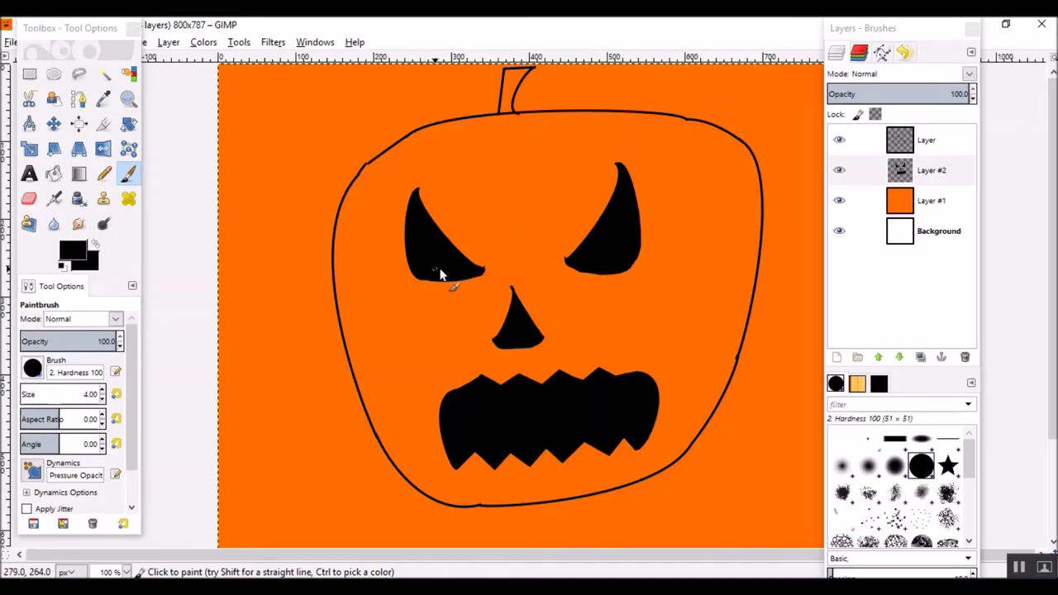
pyautogui.hotkey('shift', 'e')
pyautogui.click(606, 275)
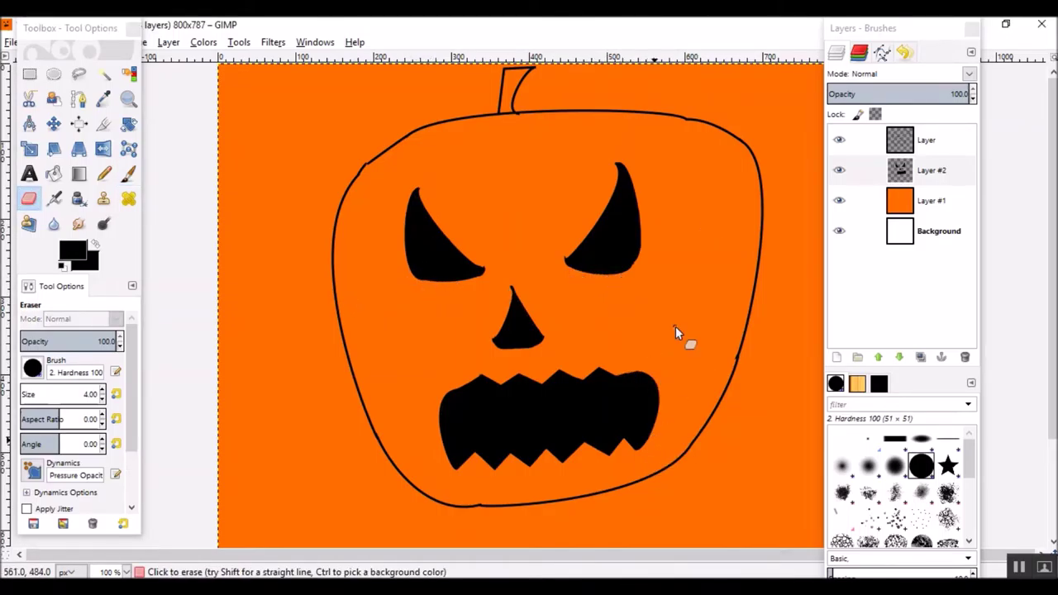
# Move the Layers and Brushes dock clear of the canvas and make Layer #1 the active layer.
pyautogui.click(895, 144)
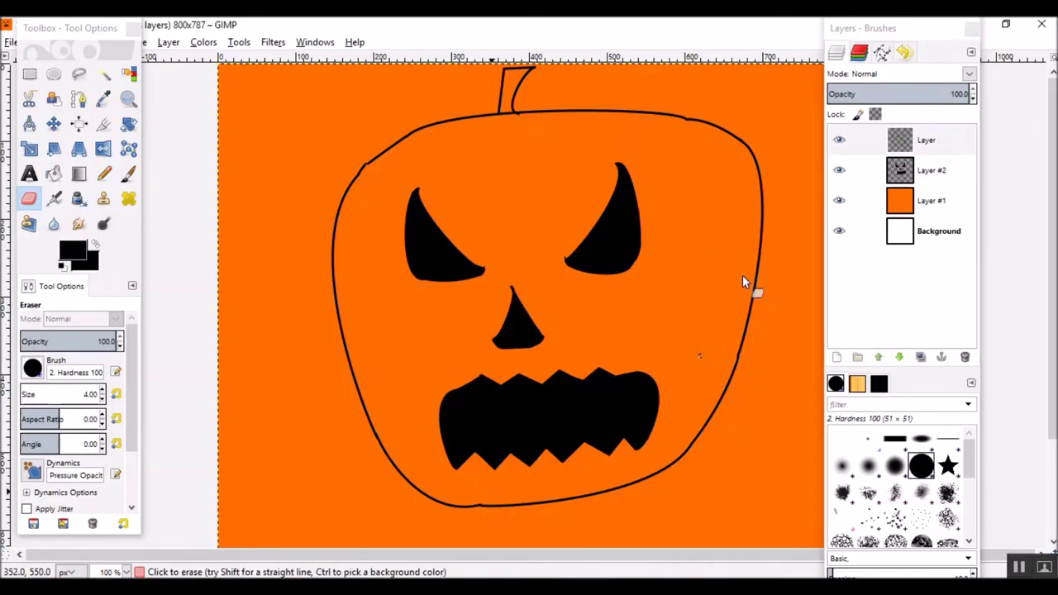
pyautogui.click(839, 201)
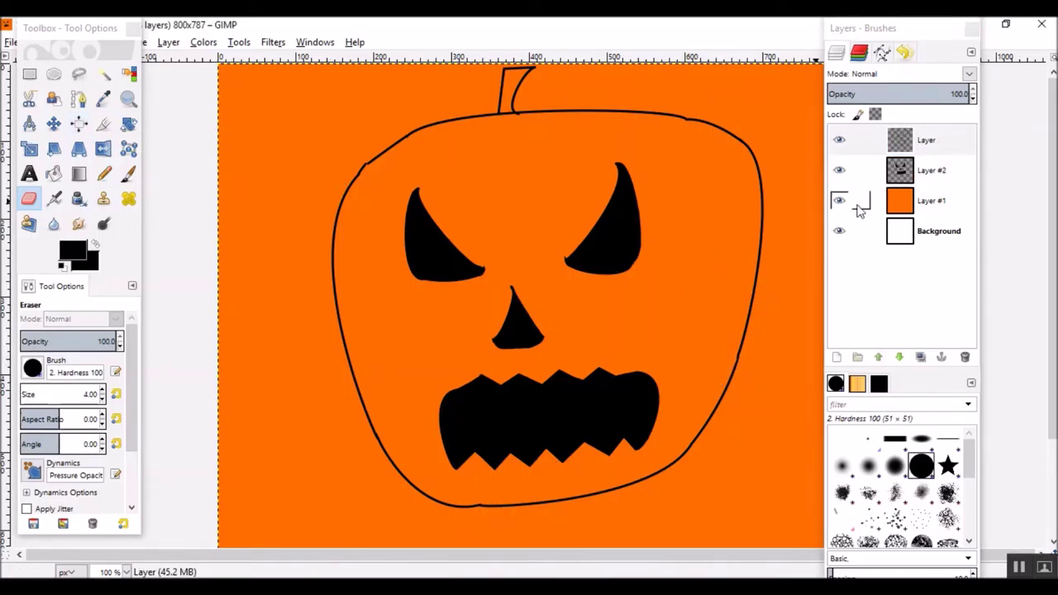
pyautogui.click(839, 201)
pyautogui.moveTo(884, 28); pyautogui.dragTo(962, 28)
pyautogui.click(1005, 201)
# Paint a broad black background area beside the pumpkin's left side on Layer #1 with an enlarged Paintbrush, undoing the misplaced stroke.
pyautogui.press(']')
pyautogui.moveTo(272, 119)
pyautogui.mouseDown()
pyautogui.moveTo(177, 444)
pyautogui.moveTo(496, 541)
pyautogui.mouseUp()
pyautogui.click(128, 173)
pyautogui.hotkey('ctrl', 'z')
pyautogui.moveTo(268, 99)
pyautogui.mouseDown()
pyautogui.moveTo(287, 117)
pyautogui.moveTo(283, 378)
pyautogui.moveTo(354, 94)
pyautogui.moveTo(278, 236)
pyautogui.mouseUp()
# Extend the black background to the pumpkin's upper-left outline on Layer #1, reducing the brush to size 67.
pyautogui.press('[')
pyautogui.press('[')
pyautogui.press('[')
pyautogui.press('[')
pyautogui.press('[')
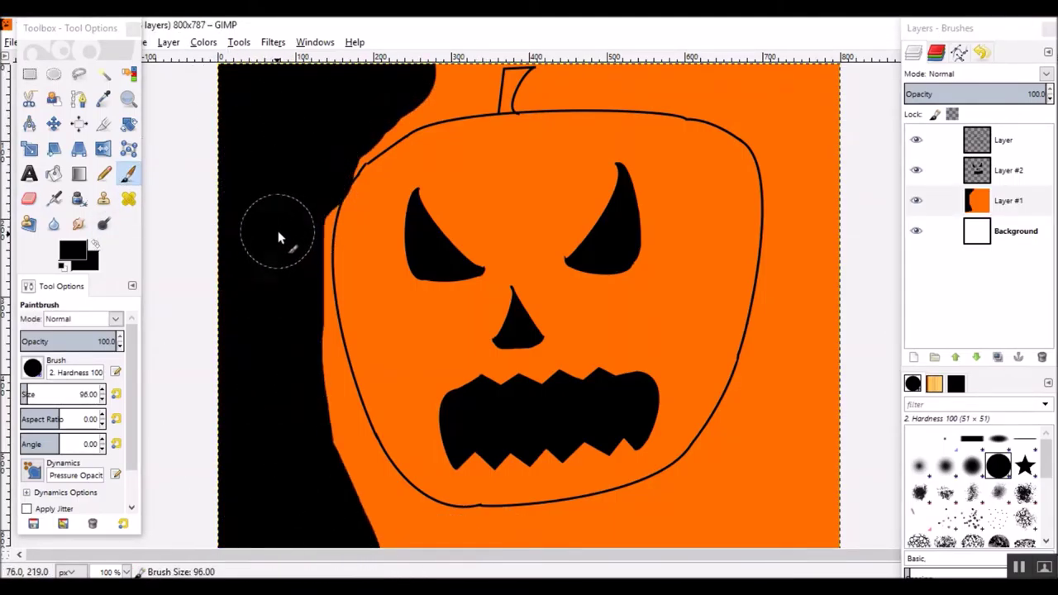
pyautogui.moveTo(336, 170)
pyautogui.mouseDown()
pyautogui.moveTo(380, 118)
pyautogui.moveTo(322, 150)
pyautogui.mouseUp()
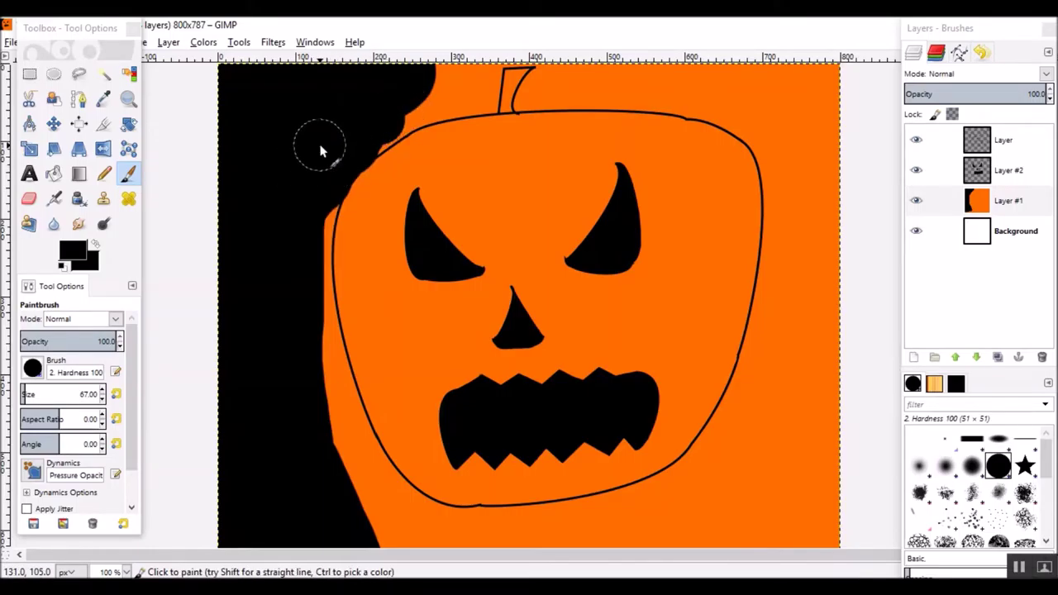
# Try to paint black strokes down along the pumpkin's left outline and undo them.
pyautogui.hotkey('ctrl', 'z')
pyautogui.moveTo(311, 229); pyautogui.dragTo(316, 330)
pyautogui.hotkey('ctrl', 'z')
pyautogui.moveTo(314, 203); pyautogui.dragTo(308, 329)
pyautogui.hotkey('ctrl', 'z')
# Paint the black background right up to the pumpkin's left and lower-left outline, reducing the brush to size 37.
pyautogui.moveTo(338, 459); pyautogui.dragTo(357, 468)
pyautogui.hotkey('shift', '[')
pyautogui.hotkey('shift', '[')
pyautogui.hotkey('shift', '[')
pyautogui.click(397, 497)
pyautogui.moveTo(397, 500)
pyautogui.mouseDown()
pyautogui.moveTo(371, 472)
pyautogui.moveTo(322, 293)
pyautogui.mouseUp()
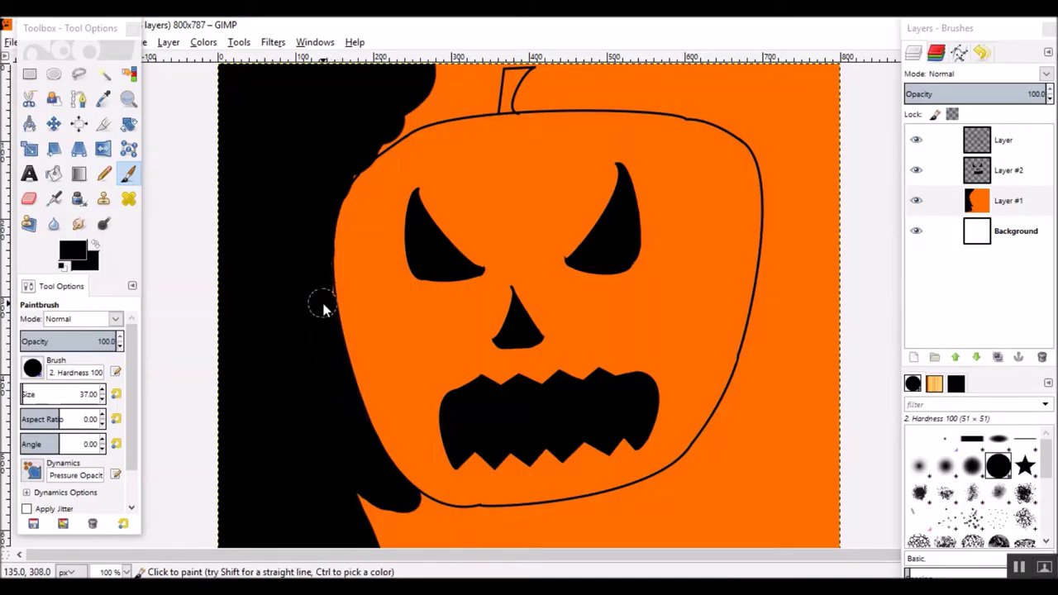
# Paint the black background along the pumpkin's lower, right and upper-right outline on Layer #1, undoing the misplaced strokes.
pyautogui.moveTo(358, 431)
pyautogui.mouseDown()
pyautogui.moveTo(520, 525)
pyautogui.moveTo(442, 517)
pyautogui.mouseUp()
pyautogui.hotkey('ctrl', 'z')
pyautogui.moveTo(569, 522)
pyautogui.mouseDown()
pyautogui.moveTo(645, 506)
pyautogui.moveTo(619, 502)
pyautogui.mouseUp()
pyautogui.hotkey('ctrl', 'z')
pyautogui.moveTo(488, 520)
pyautogui.mouseDown()
pyautogui.moveTo(637, 504)
pyautogui.moveTo(562, 524)
pyautogui.moveTo(695, 482)
pyautogui.moveTo(733, 416)
pyautogui.moveTo(727, 432)
pyautogui.moveTo(772, 307)
pyautogui.moveTo(761, 343)
pyautogui.moveTo(787, 227)
pyautogui.moveTo(752, 136)
pyautogui.moveTo(690, 106)
pyautogui.moveTo(714, 90)
pyautogui.moveTo(738, 122)
pyautogui.moveTo(562, 79)
pyautogui.mouseUp()
pyautogui.hotkey('ctrl', 'z')
pyautogui.hotkey('ctrl', 'z')
# Paint black around both sides of the stem and along the pumpkin's top edge, reducing the brush to size 15.
pyautogui.press('[')
pyautogui.press('[')
pyautogui.press('[')
pyautogui.press('[')
pyautogui.press('[')
pyautogui.press('[')
pyautogui.press('[')
pyautogui.press('[')
pyautogui.press('[')
pyautogui.press('[')
pyautogui.press('[')
pyautogui.press('[')
pyautogui.press('[')
pyautogui.press('[')
pyautogui.press('[')
pyautogui.press('[')
pyautogui.press('[')
pyautogui.press('[')
pyautogui.press('[')
pyautogui.press('[')
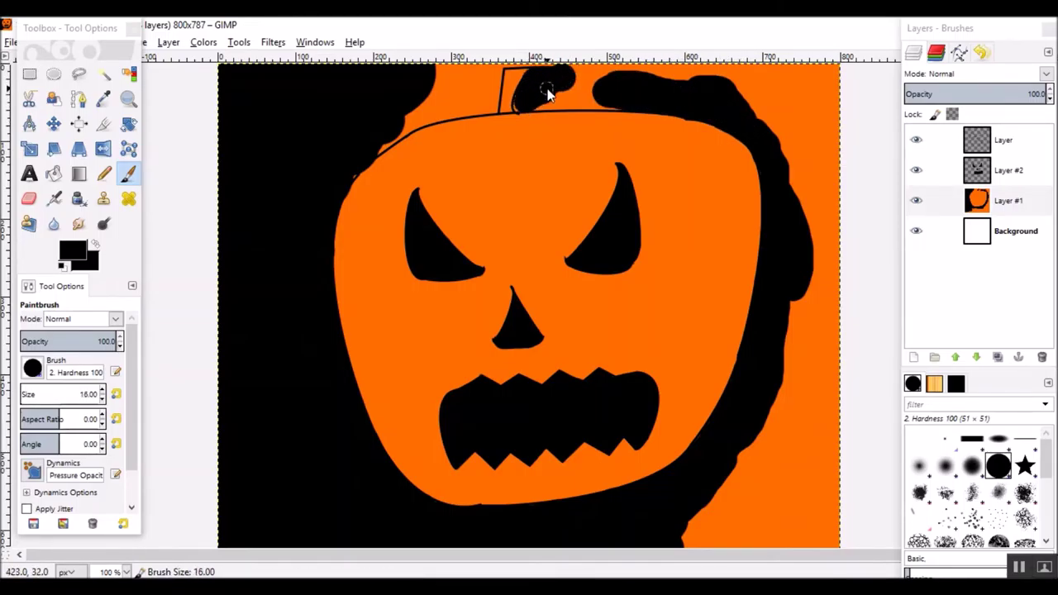
pyautogui.moveTo(520, 112); pyautogui.dragTo(539, 111)
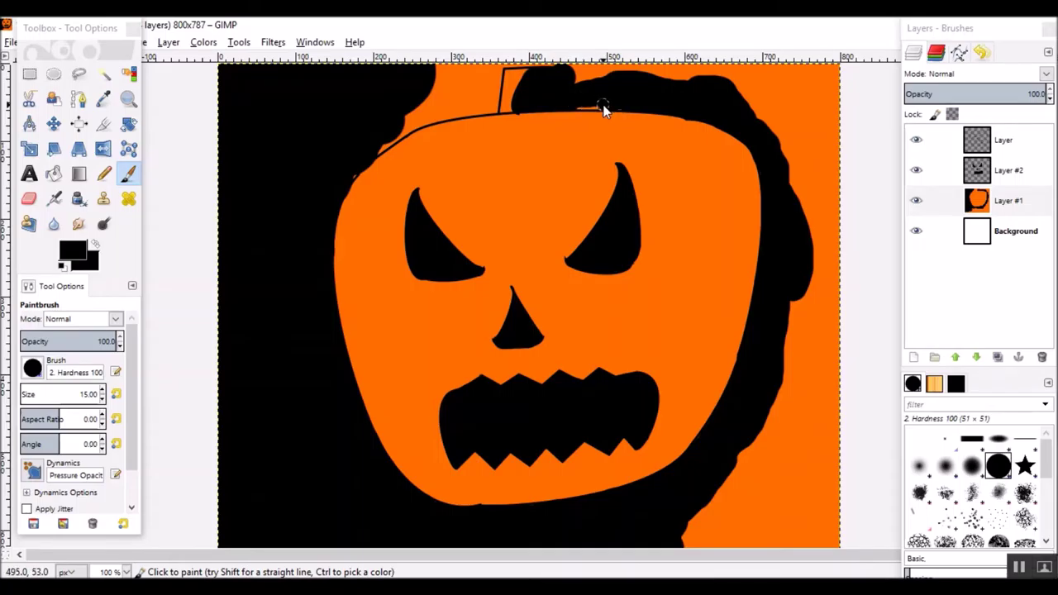
pyautogui.moveTo(500, 103)
pyautogui.mouseDown()
pyautogui.moveTo(429, 93)
pyautogui.moveTo(506, 67)
pyautogui.mouseUp()
# Paint black along the pumpkin's upper-left outline and around the stem, undoing the misplaced strokes.
pyautogui.moveTo(430, 105); pyautogui.dragTo(389, 130)
pyautogui.hotkey('ctrl', 'z')
pyautogui.hotkey('ctrl', 'z')
pyautogui.moveTo(476, 74)
pyautogui.mouseDown()
pyautogui.moveTo(557, 64)
pyautogui.moveTo(449, 73)
pyautogui.mouseUp()
pyautogui.click(507, 60)
# Cover the remaining orange background around the pumpkin with black using a larger Paintbrush, undoing the misplaced stroke.
pyautogui.click(128, 174)
pyautogui.press(']')
pyautogui.moveTo(345, 122)
pyautogui.mouseDown()
pyautogui.moveTo(364, 99)
pyautogui.moveTo(475, 96)
pyautogui.moveTo(415, 106)
pyautogui.moveTo(372, 135)
pyautogui.moveTo(433, 102)
pyautogui.moveTo(392, 122)
pyautogui.moveTo(405, 109)
pyautogui.moveTo(472, 85)
pyautogui.mouseUp()
pyautogui.hotkey('ctrl', 'z')
pyautogui.hotkey('shift', '[')
pyautogui.hotkey('shift', '[')
pyautogui.moveTo(554, 80)
pyautogui.mouseDown()
pyautogui.moveTo(668, 66)
pyautogui.moveTo(805, 201)
pyautogui.moveTo(735, 564)
pyautogui.moveTo(814, 416)
pyautogui.mouseUp()
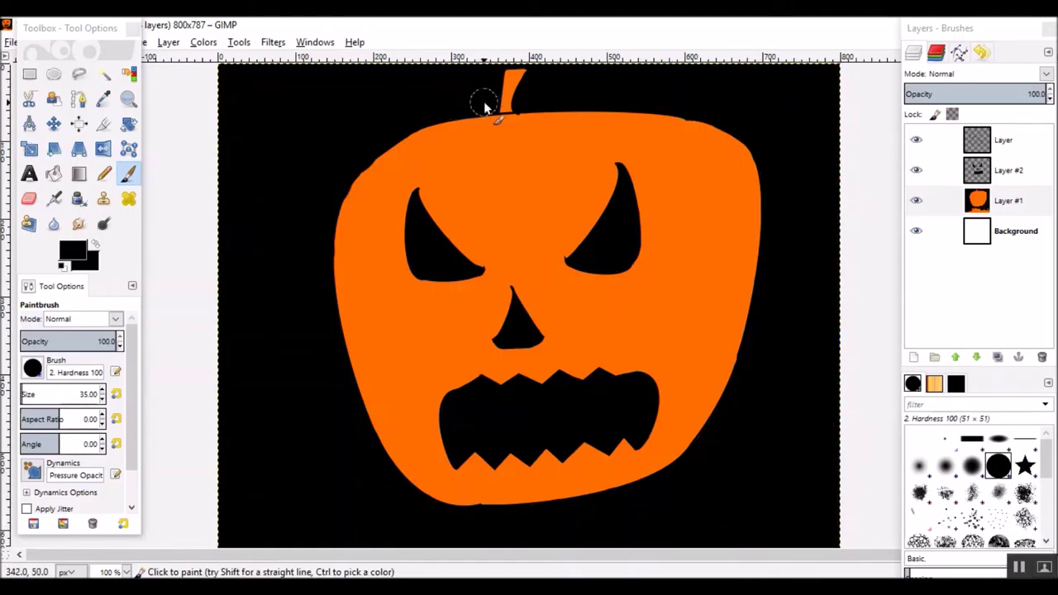
# Set the foreground colour to orange ff6c00 and save the image.
pyautogui.click(73, 250)
pyautogui.click(423, 261)
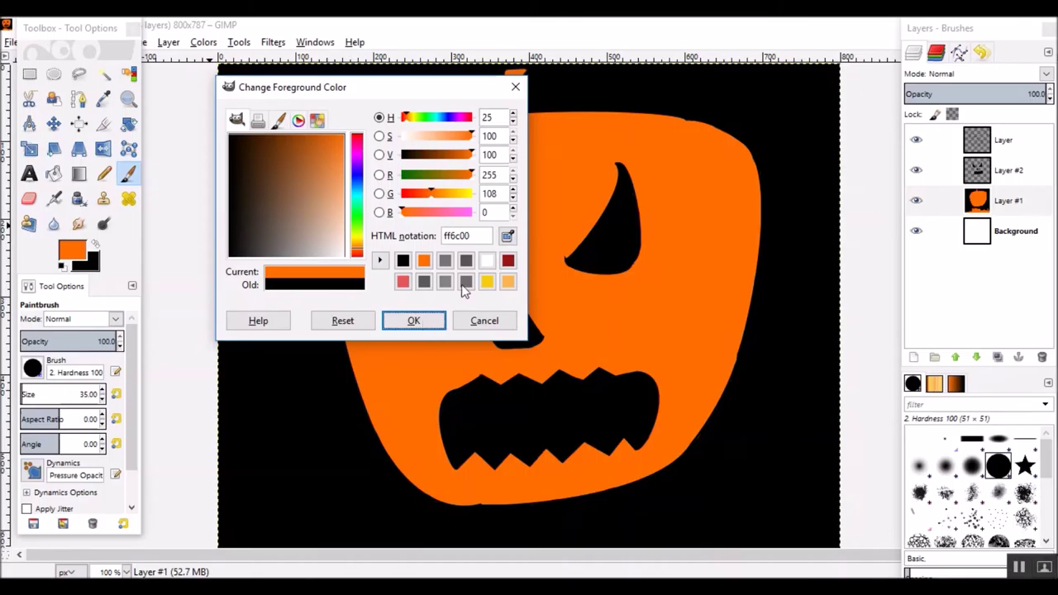
pyautogui.click(414, 322)
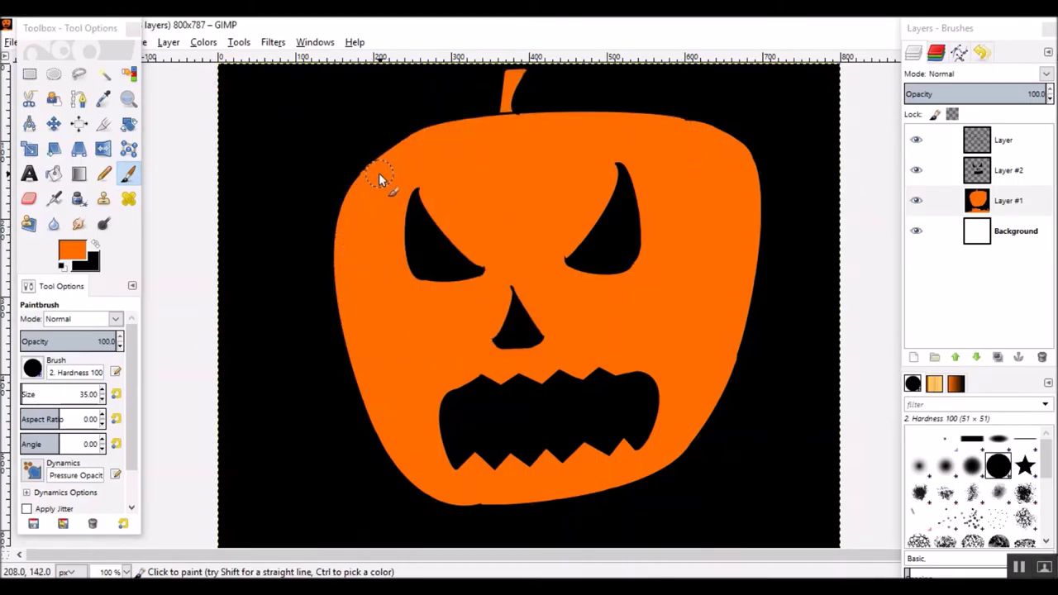
pyautogui.hotkey('ctrl', 's')
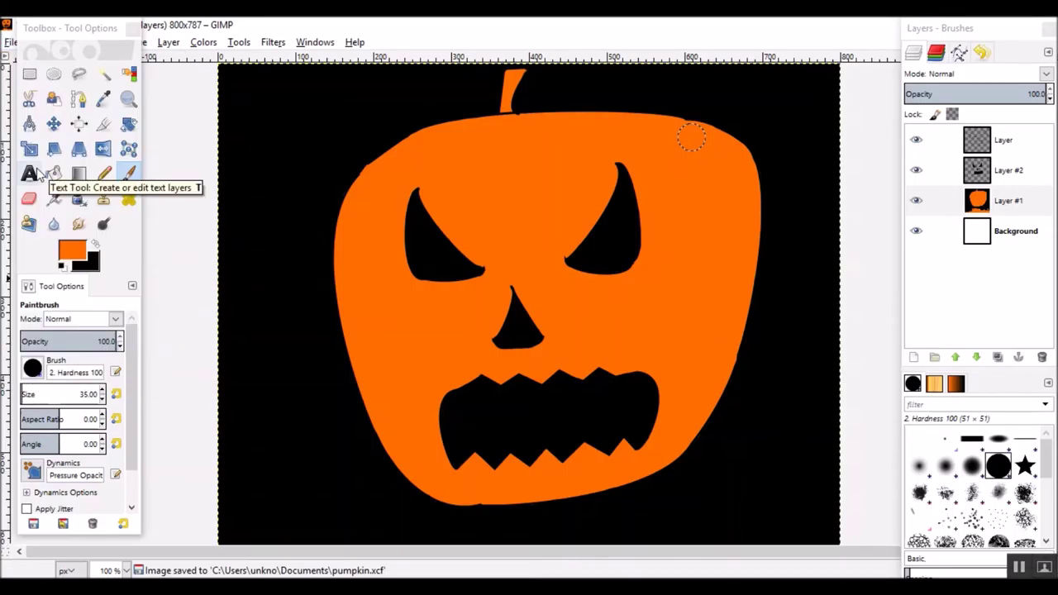
# Create a transparent Layer #3 directly above Layer #1 and set the foreground colour to golden yellow.
pyautogui.click(925, 202)
pyautogui.click(914, 357)
pyautogui.click(906, 485)
pyautogui.click(72, 250)
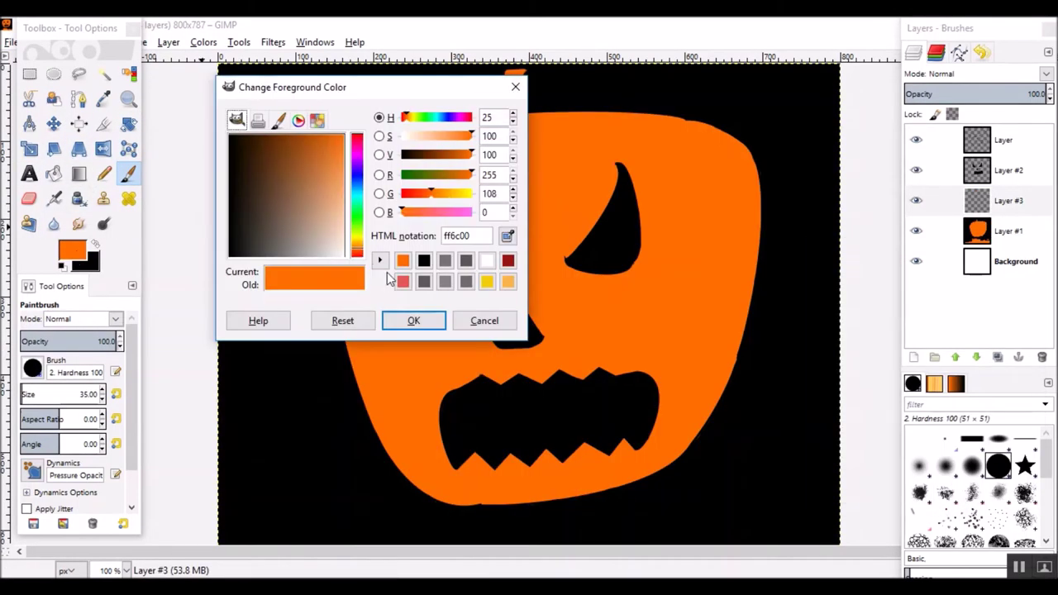
pyautogui.click(487, 281)
pyautogui.click(415, 321)
# Paint thick yellow glow strokes around the eyes, nose and mouth and down both pumpkin sides on Layer #3 at brush size 35.
pyautogui.moveTo(455, 185)
pyautogui.mouseDown()
pyautogui.moveTo(475, 228)
pyautogui.moveTo(395, 186)
pyautogui.moveTo(659, 275)
pyautogui.moveTo(467, 339)
pyautogui.mouseUp()
pyautogui.moveTo(438, 364); pyautogui.dragTo(422, 431)
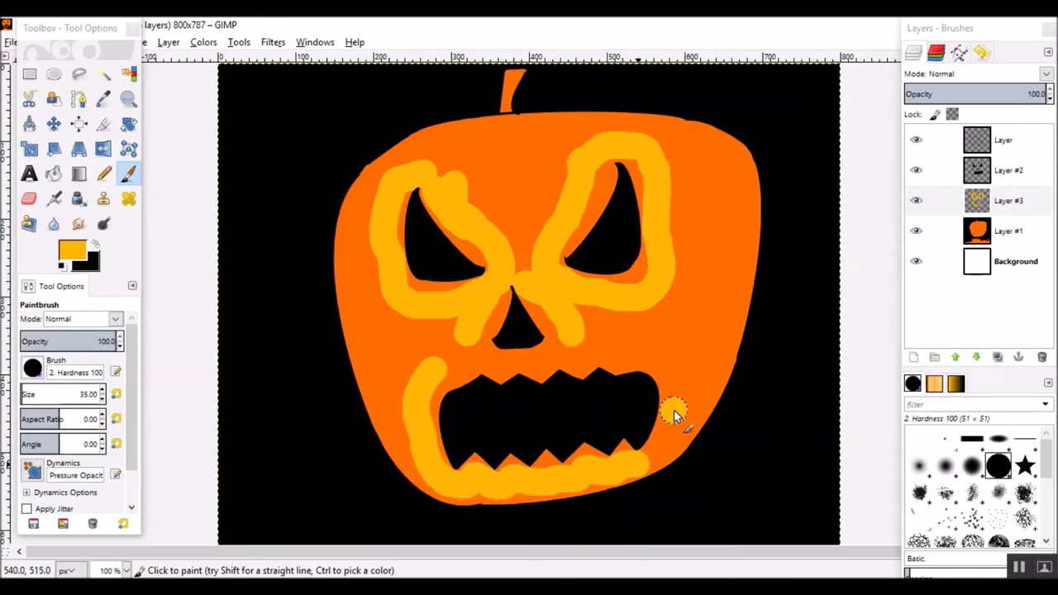
pyautogui.moveTo(674, 409); pyautogui.dragTo(574, 345)
pyautogui.moveTo(464, 344); pyautogui.dragTo(435, 352)
pyautogui.moveTo(354, 258); pyautogui.dragTo(368, 322)
pyautogui.moveTo(726, 205); pyautogui.dragTo(718, 314)
# Set the blend mode of Layer #3 to Overlay.
pyautogui.moveTo(86, 28); pyautogui.dragTo(29, 36)
pyautogui.click(1046, 74)
pyautogui.click(973, 269)
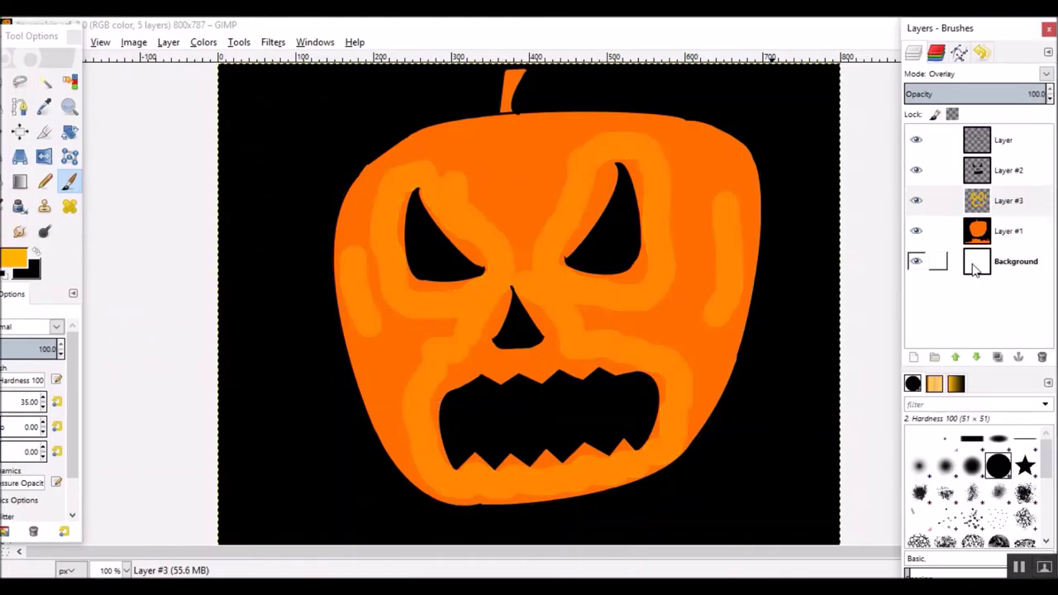
# Soften the yellow strokes on Layer #3 with two passes of Gaussian Blur.
pyautogui.click(273, 42)
pyautogui.click(498, 138)
pyautogui.click(544, 483)
pyautogui.click(272, 42)
pyautogui.click(497, 141)
pyautogui.click(542, 483)
# Try Motion Blur twice on Layer #3 with length 89 and angle 10, and undo the last three blurs.
pyautogui.click(273, 42)
pyautogui.click(497, 161)
pyautogui.moveTo(486, 470); pyautogui.dragTo(552, 477)
pyautogui.click(548, 527)
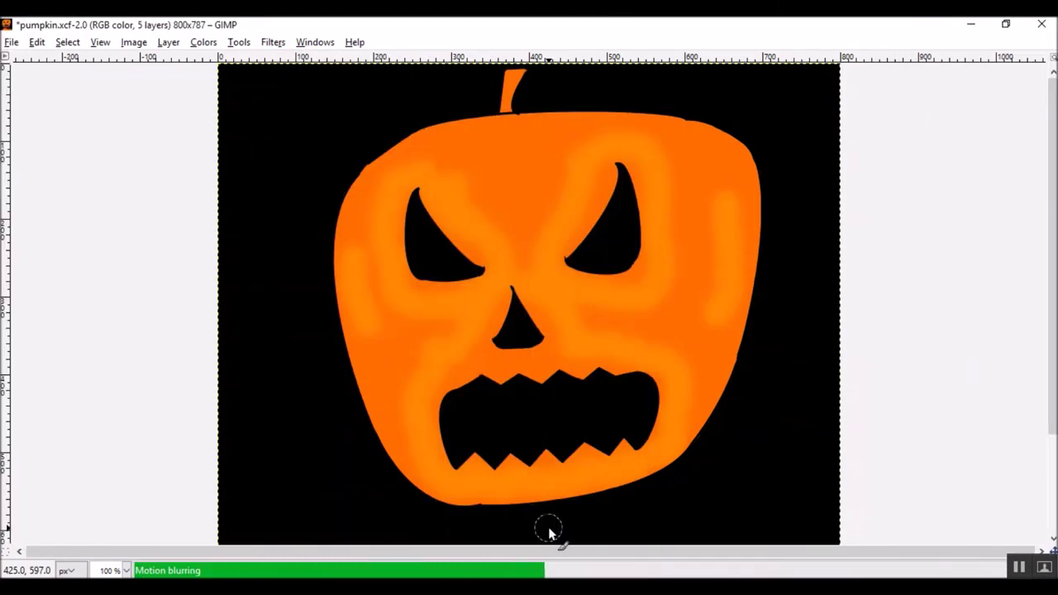
pyautogui.press('Tab')
pyautogui.hotkey('ctrl', 'shift', 'f')
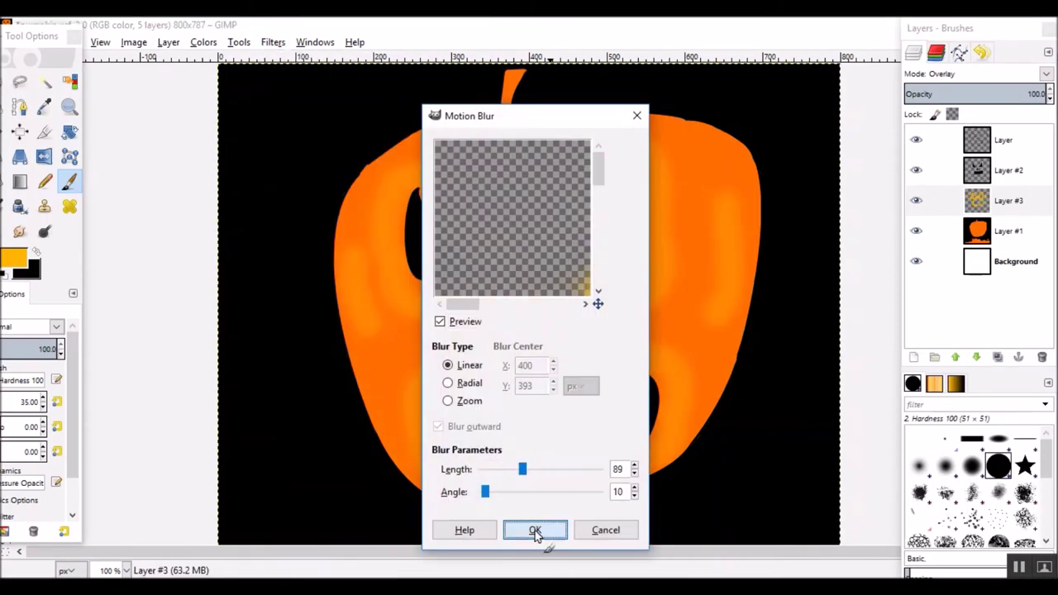
pyautogui.click(536, 530)
pyautogui.press('Tab')
pyautogui.hotkey('ctrl', 'z')
pyautogui.hotkey('ctrl', 'z')
pyautogui.hotkey('ctrl', 'z')
# Apply the basic Blur filter to Layer #3.
pyautogui.click(273, 42)
pyautogui.moveTo(289, 132)
pyautogui.click(496, 133)
# Try a stronger Gaussian Blur on Layer #3, check it on the unobstructed canvas and undo it.
pyautogui.click(273, 42)
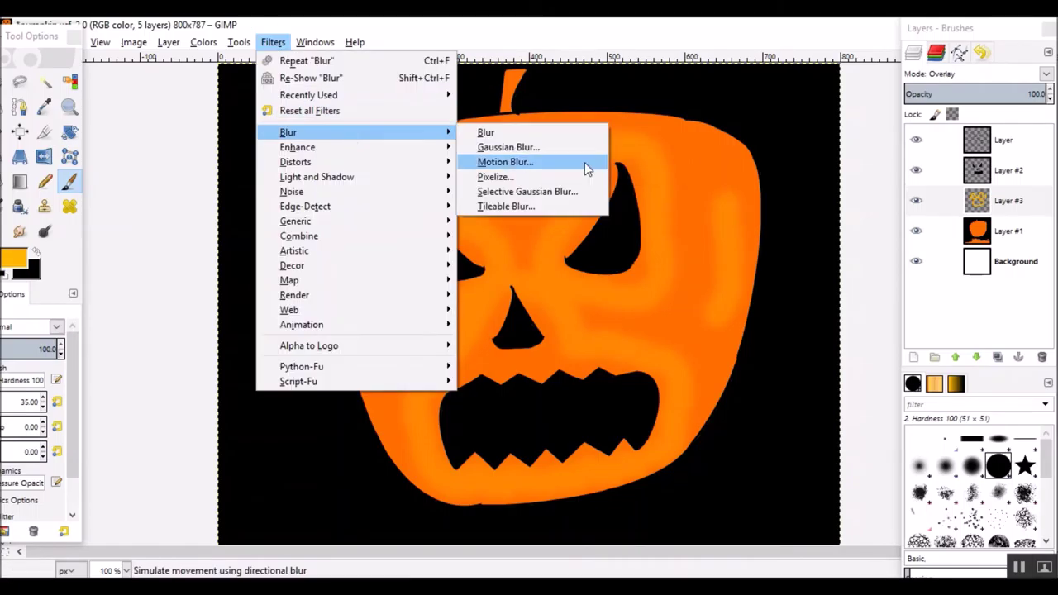
pyautogui.click(545, 148)
pyautogui.moveTo(452, 356); pyautogui.dragTo(486, 356)
pyautogui.click(523, 414)
pyautogui.click(527, 481)
pyautogui.press('Tab')
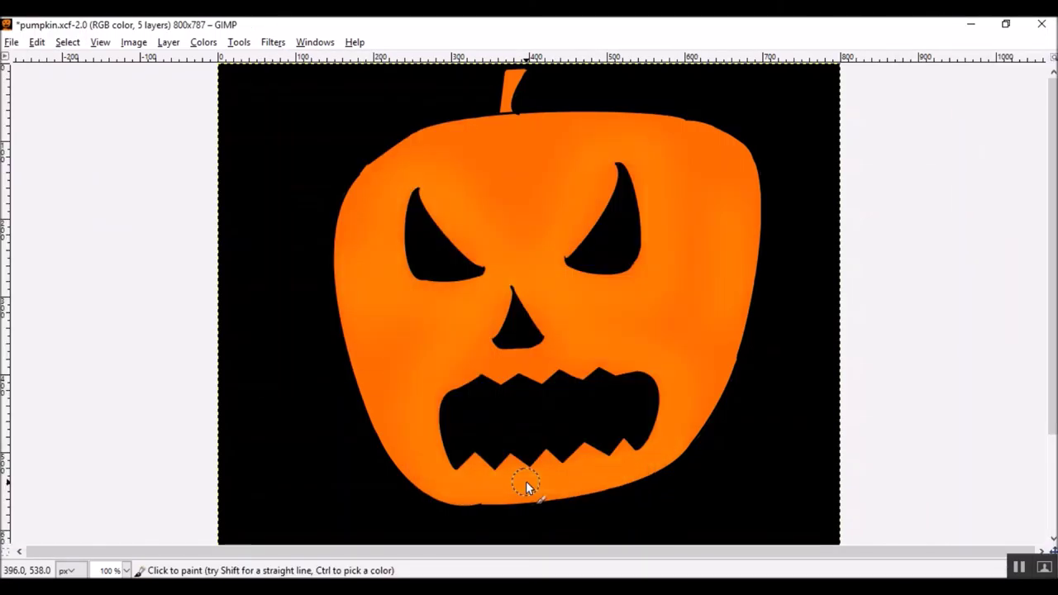
pyautogui.press('Tab')
pyautogui.hotkey('ctrl', 'z')
# Apply Gaussian Blur to the yellow strokes on Layer #3 and check the glow on the unobstructed canvas.
pyautogui.click(273, 42)
pyautogui.moveTo(289, 132)
pyautogui.click(545, 147)
pyautogui.click(546, 481)
pyautogui.press('Tab')
pyautogui.press('Tab')
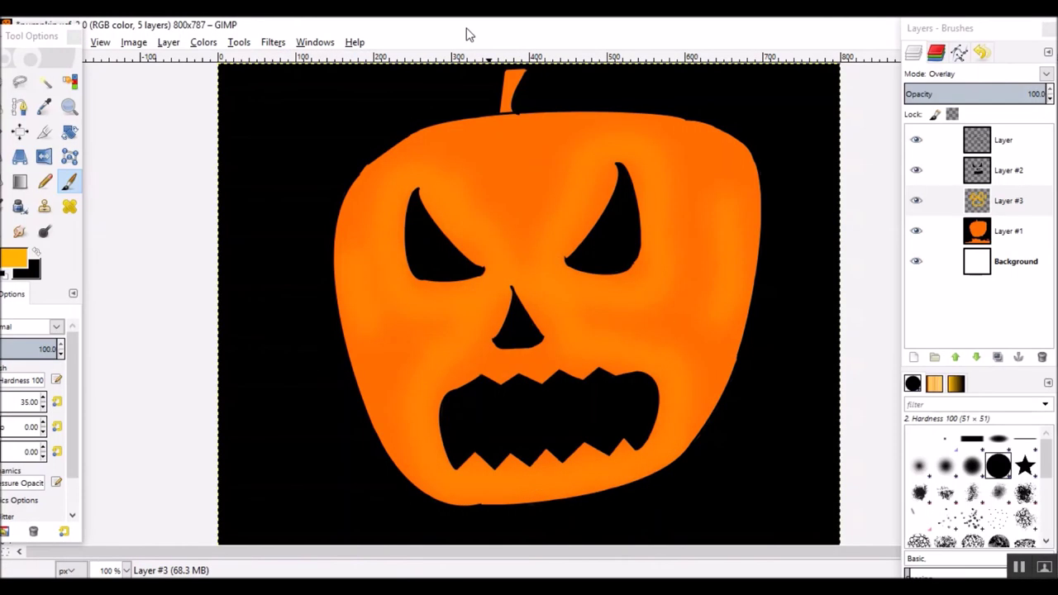
# Apply another Gaussian Blur to Layer #3 with a horizontal radius of 4 px and check the result.
pyautogui.click(273, 42)
pyautogui.moveTo(289, 133)
pyautogui.click(545, 147)
pyautogui.doubleClick(496, 419)
pyautogui.write('4')
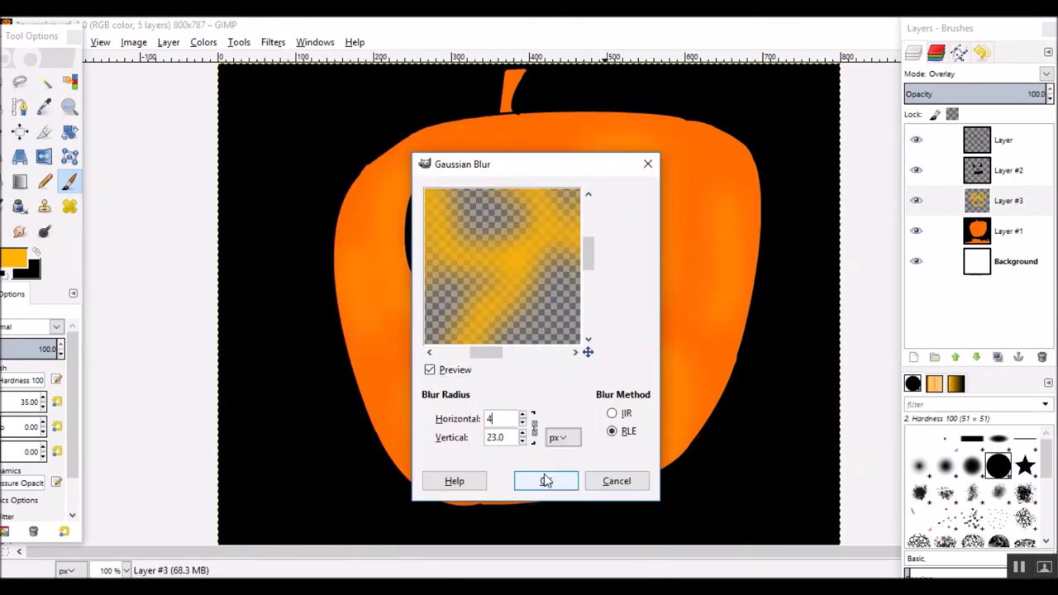
pyautogui.click(550, 480)
pyautogui.press('Tab')
pyautogui.press('Tab')
# Create a new 800 x 787 px transparent layer directly above Layer #3.
pyautogui.hotkey('shift', 'ctrl', 'n')
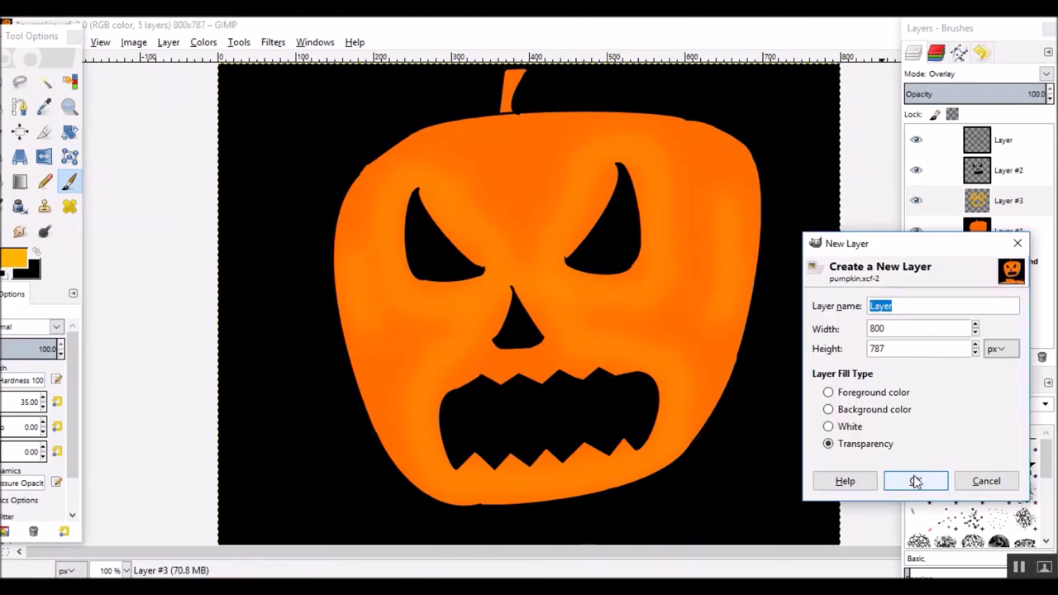
pyautogui.press('Return')
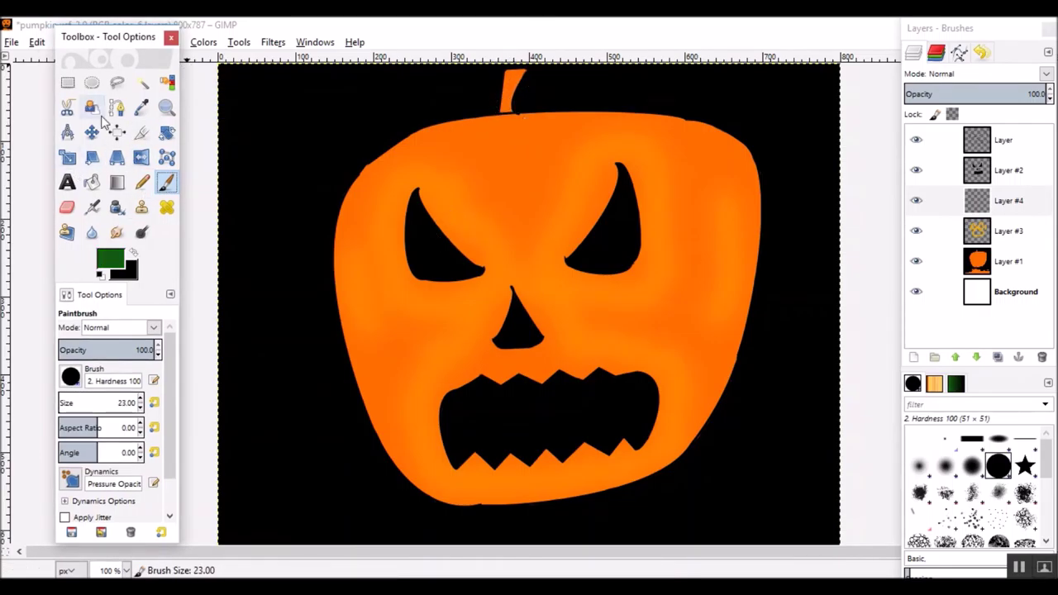
# Try to fill the stem with green using Bucket Fill on Layer #4 and undo the fill.
pyautogui.click(91, 182)
pyautogui.click(511, 77)
pyautogui.hotkey('ctrl', 'z')
# Paint the stem green on Layer #4 with the Paintbrush reduced to size 10.
pyautogui.click(167, 182)
pyautogui.press('[')
pyautogui.press('[')
pyautogui.press('[')
pyautogui.press('[')
pyautogui.press('[')
pyautogui.press('[')
pyautogui.press('[')
pyautogui.press('[')
pyautogui.press('[')
pyautogui.press('[')
pyautogui.press('[')
pyautogui.press('[')
pyautogui.press('[')
pyautogui.moveTo(509, 74)
pyautogui.mouseDown()
pyautogui.moveTo(520, 77)
pyautogui.moveTo(498, 89)
pyautogui.mouseUp()
# Set the foreground colour to a darker green and shade the stem with the size 10 Paintbrush on Layer #4.
pyautogui.click(133, 252)
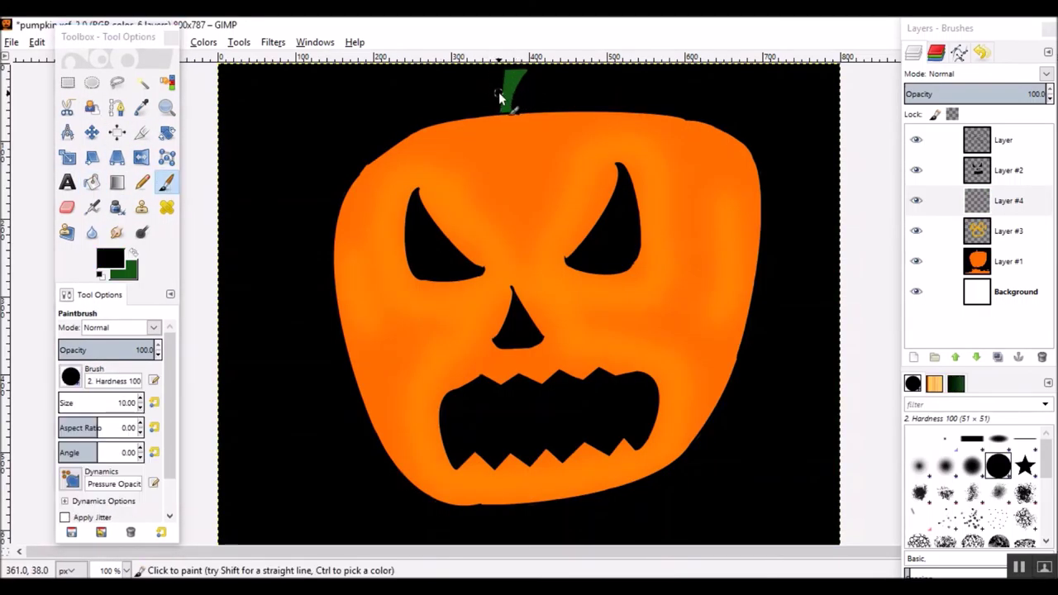
pyautogui.click(128, 273)
pyautogui.click(257, 156)
pyautogui.click(414, 320)
pyautogui.press('x')
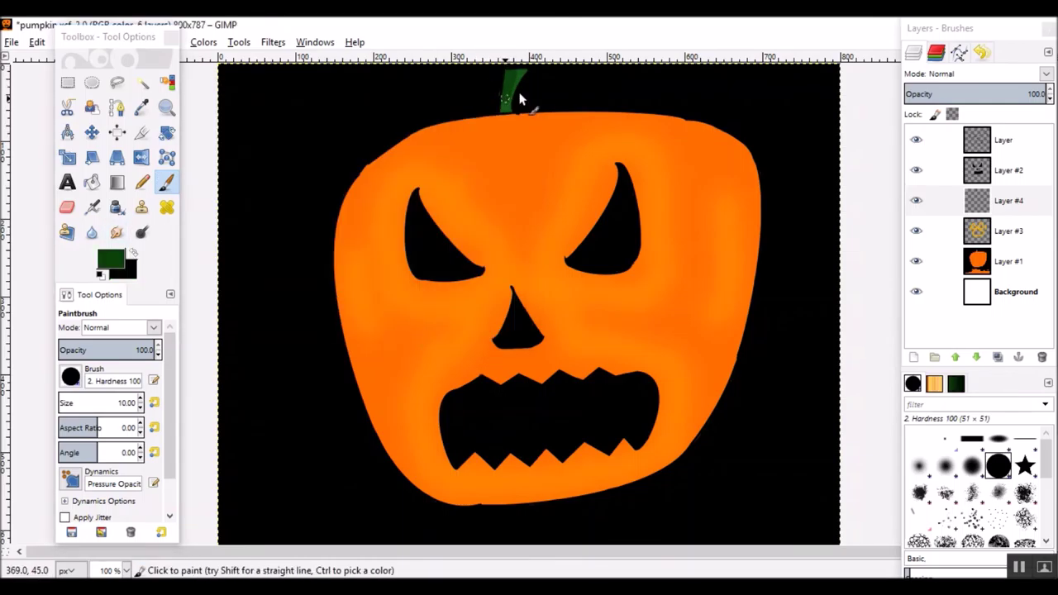
pyautogui.click(91, 132)
pyautogui.click(168, 182)
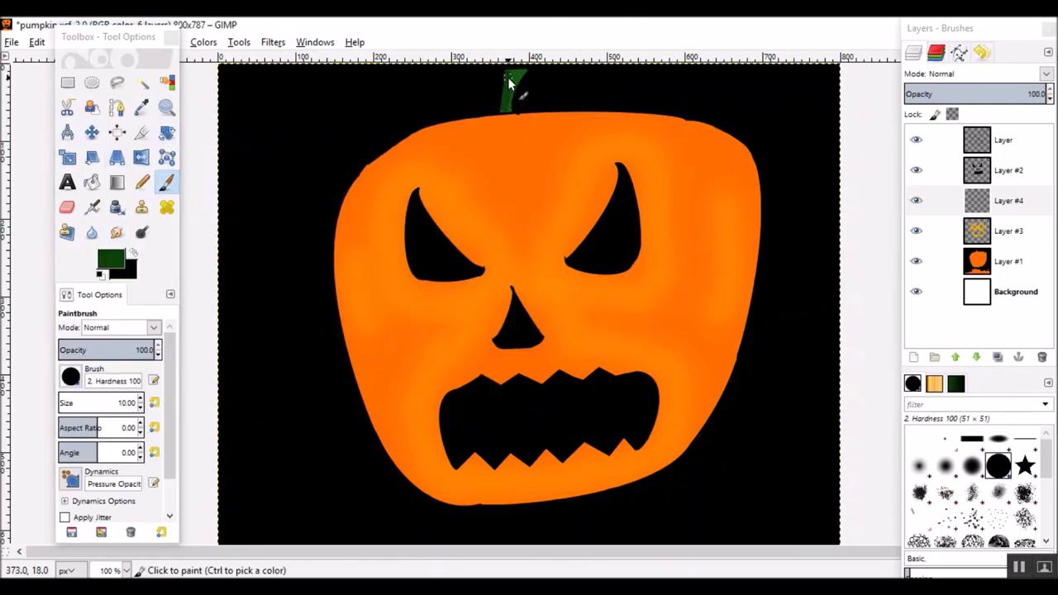